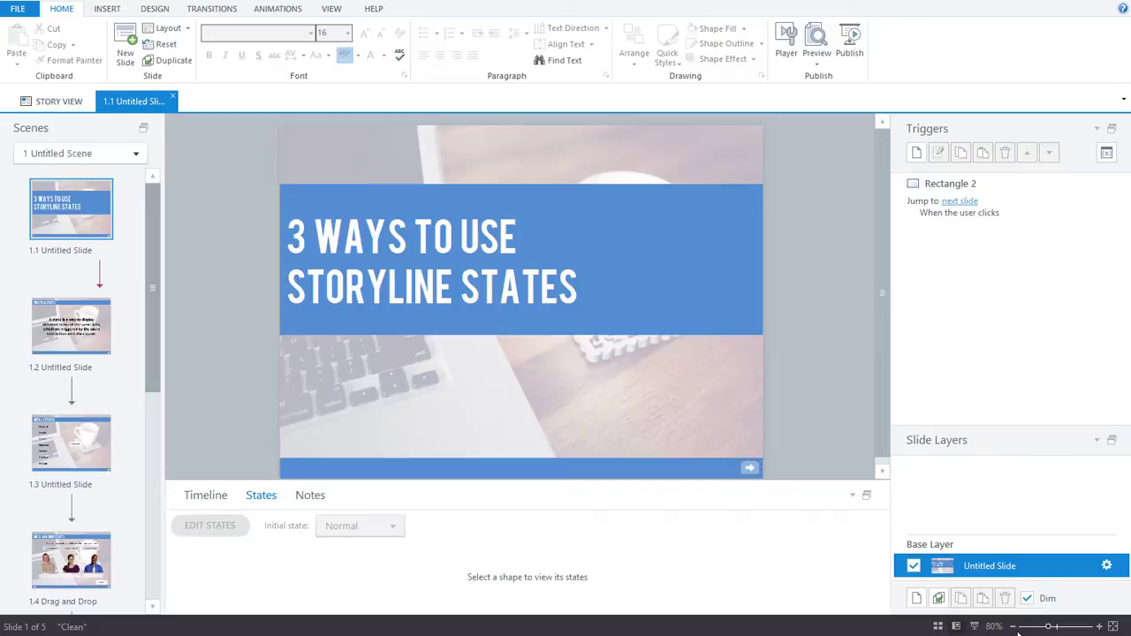
- On the Default States slide, examine the Continue button's Hover, Down, Visited, Disabled and Selected states
key(Down)
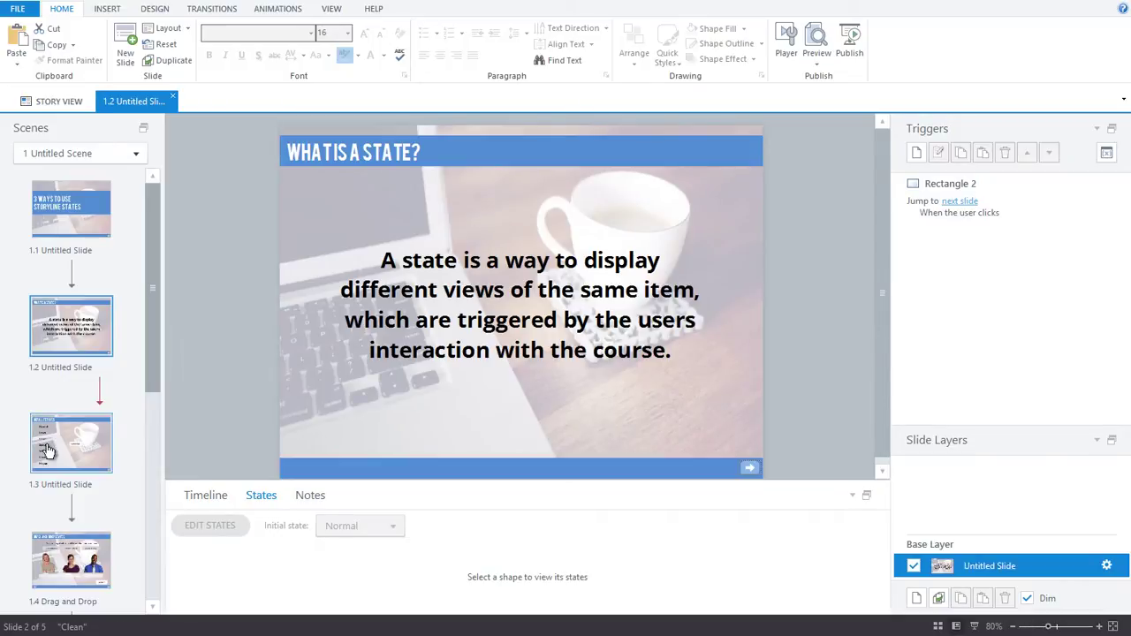
click(48, 451)
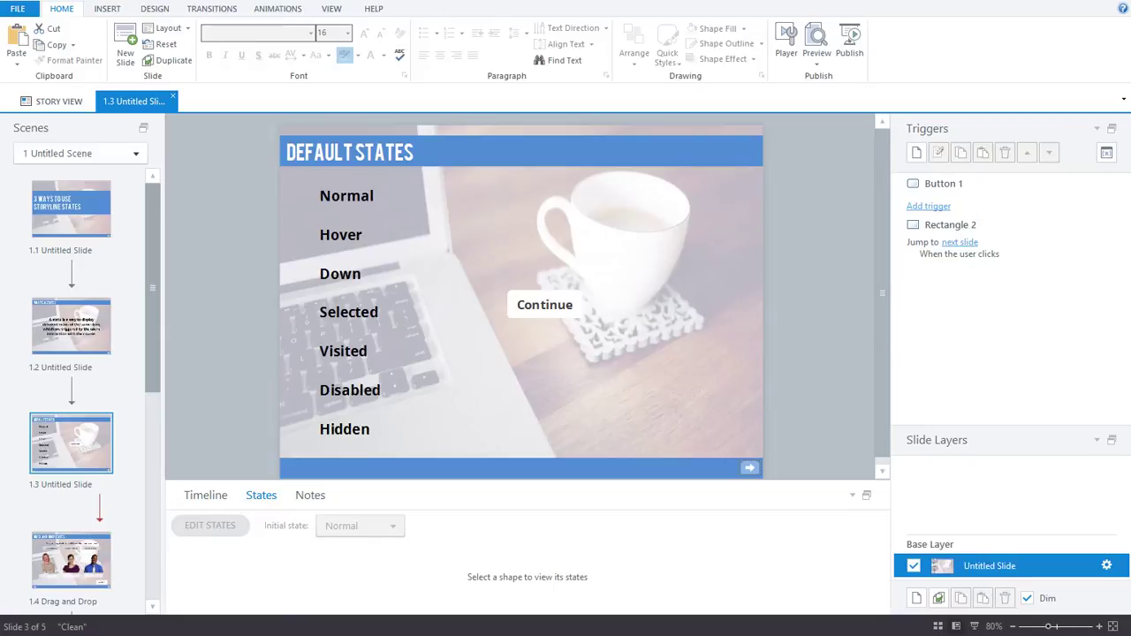
click(545, 305)
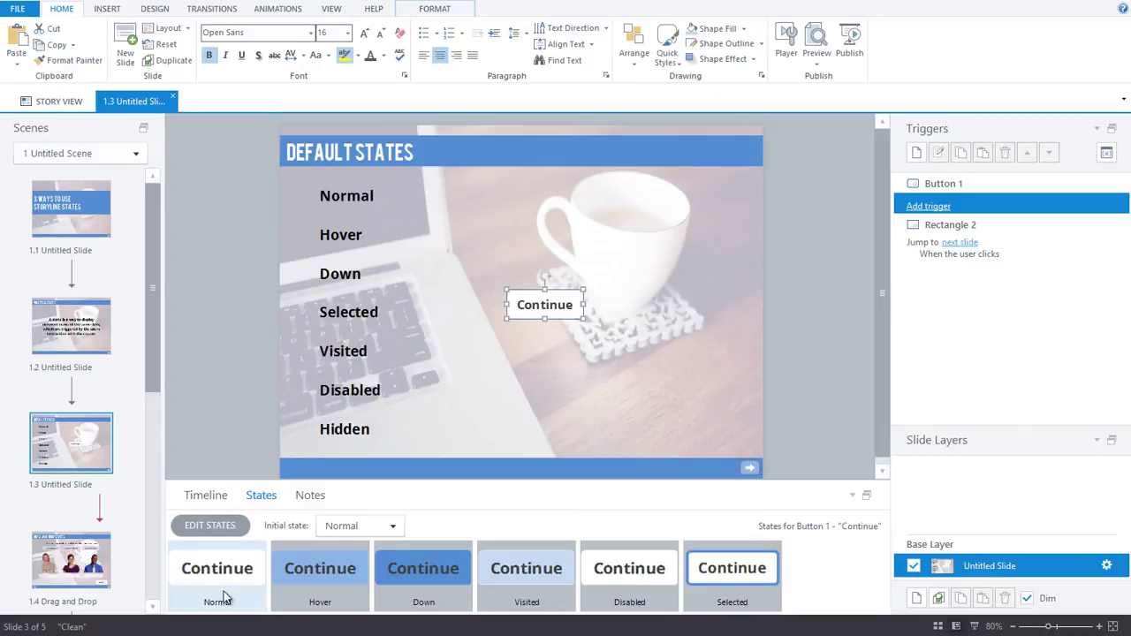
click(333, 597)
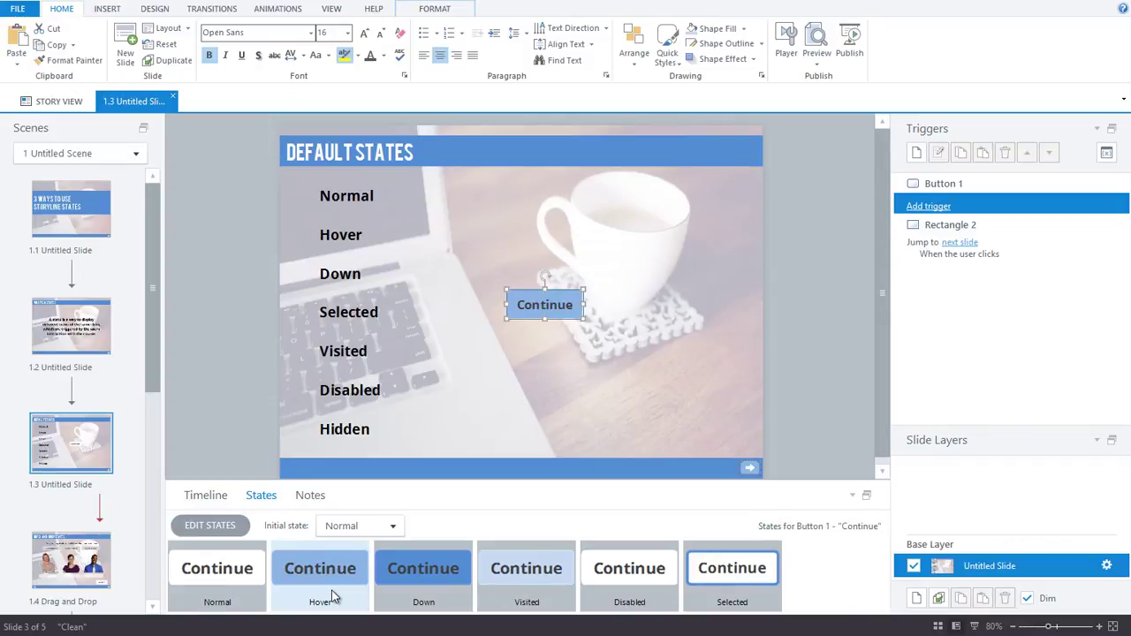
click(425, 597)
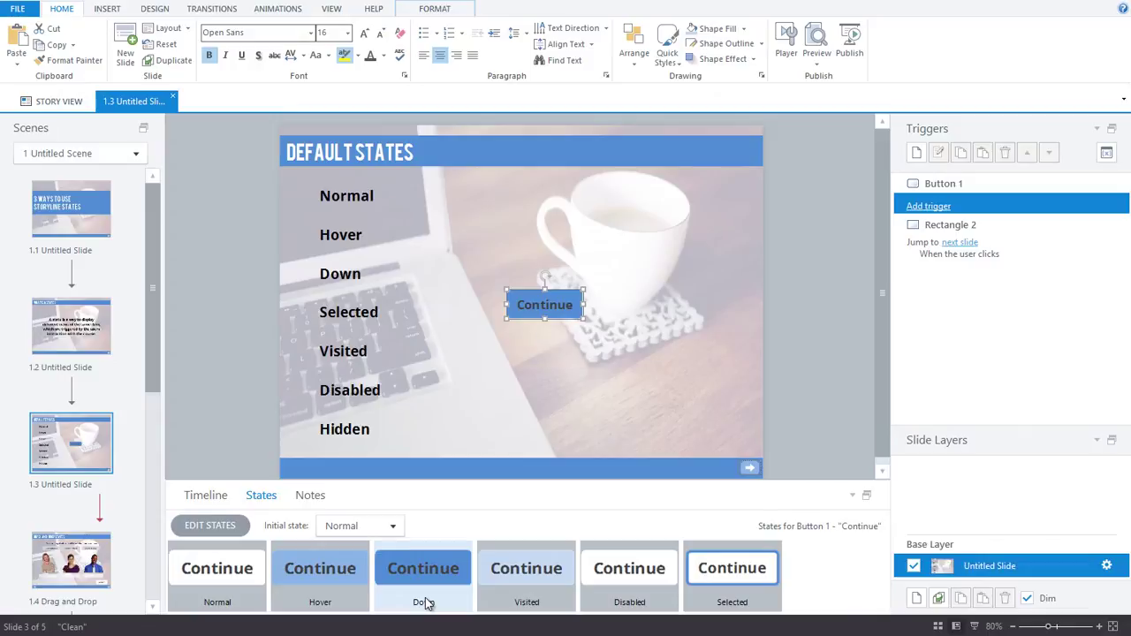
click(519, 600)
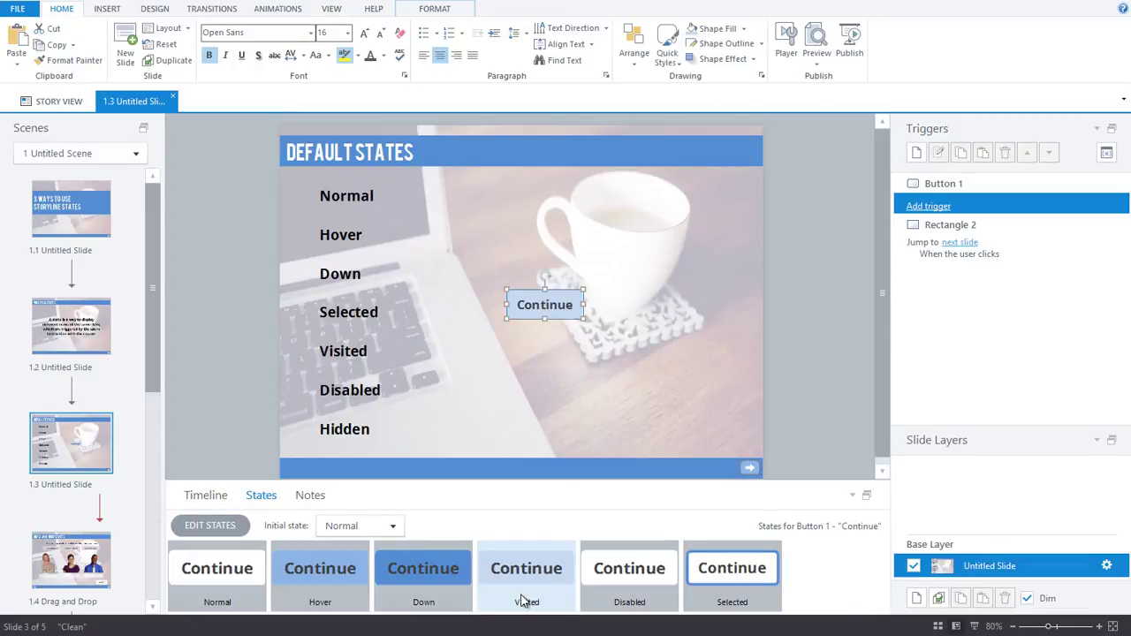
click(613, 601)
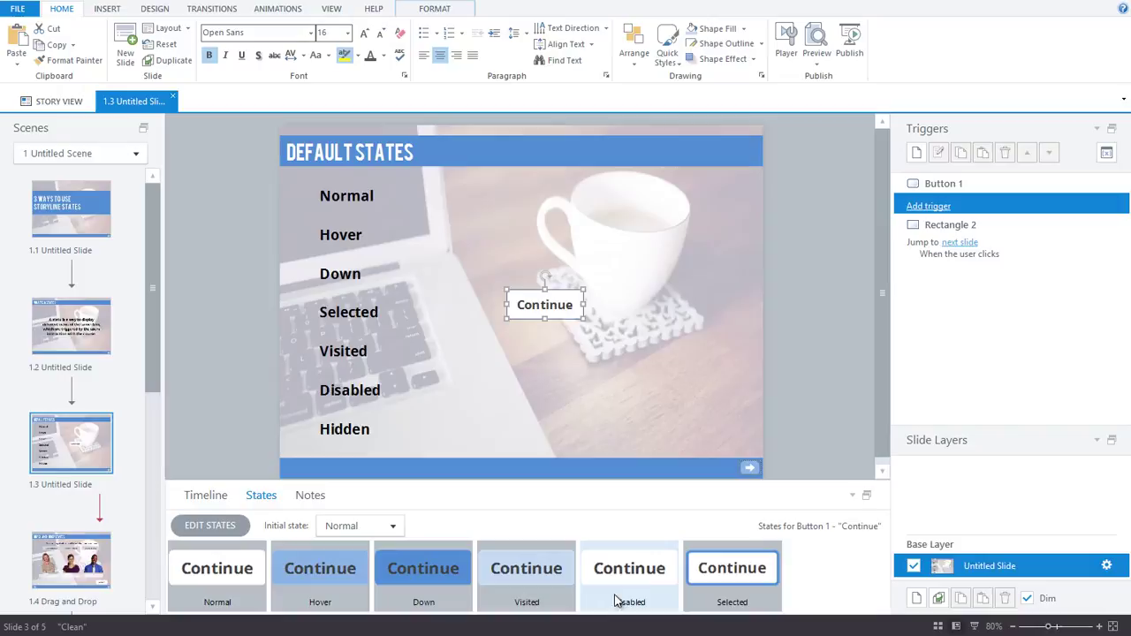
click(727, 597)
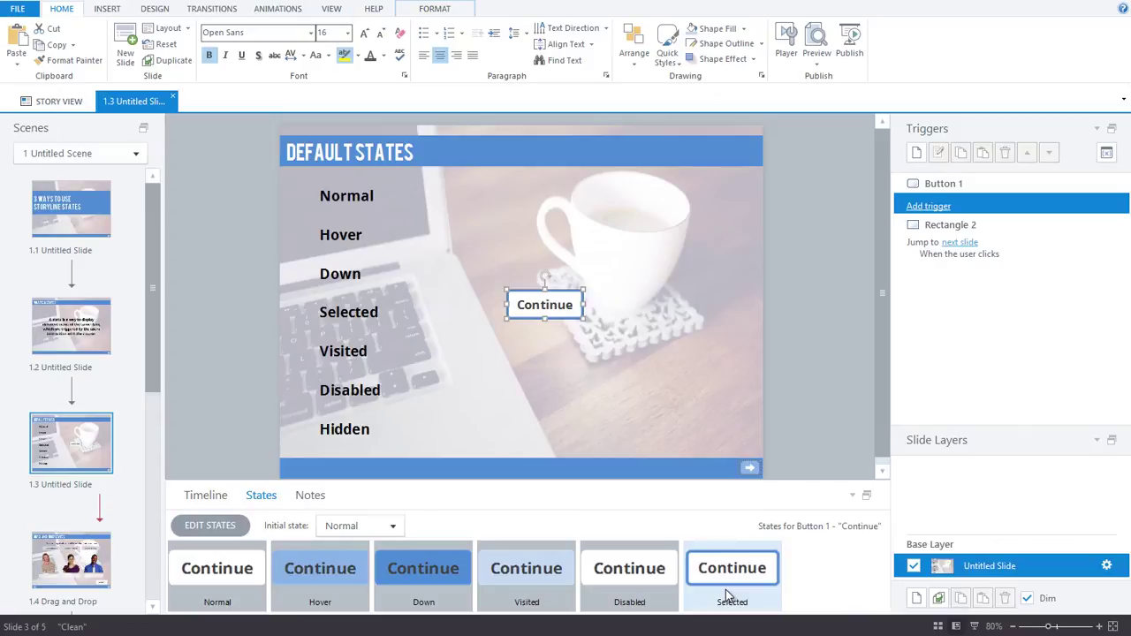
- Try Hidden as the Continue button's initial state and restore the initial state to Normal
click(394, 526)
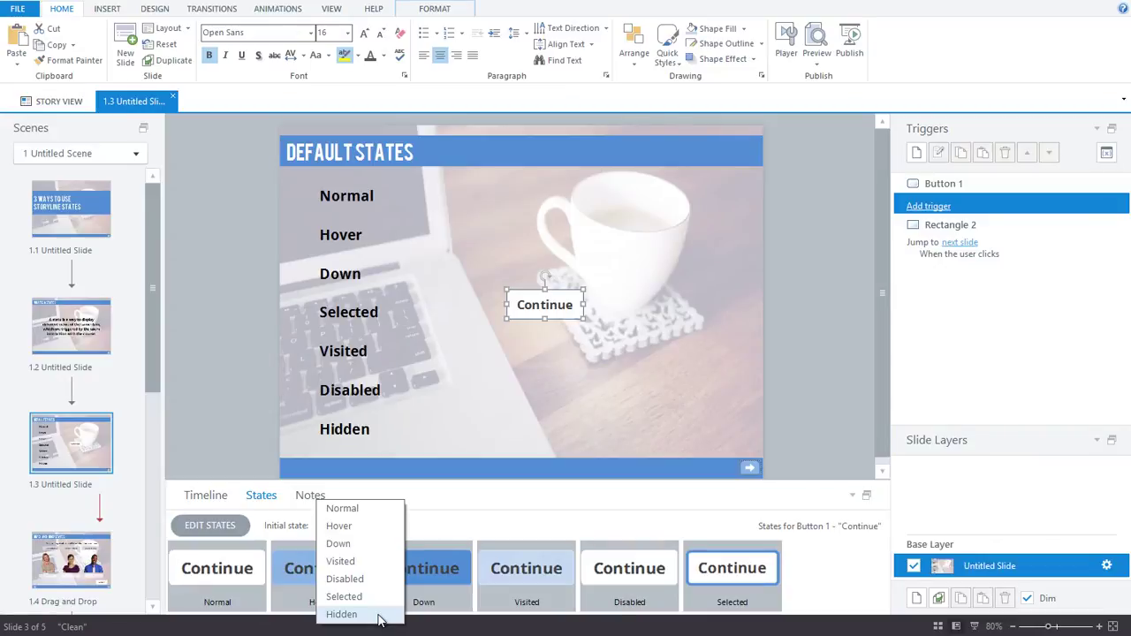
click(380, 614)
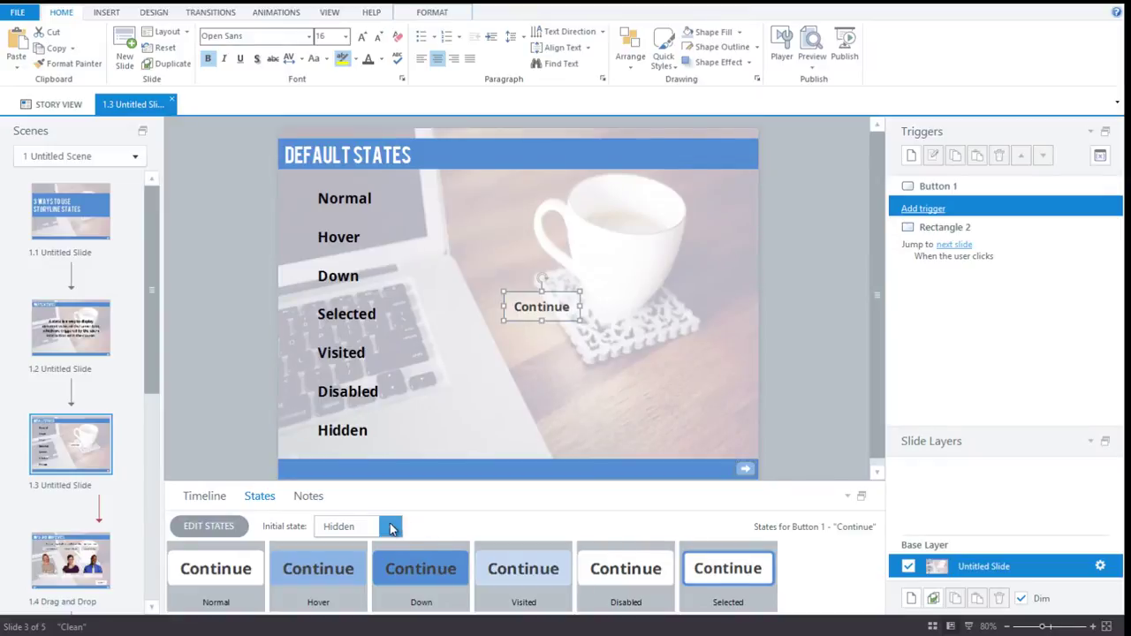
click(390, 527)
click(370, 511)
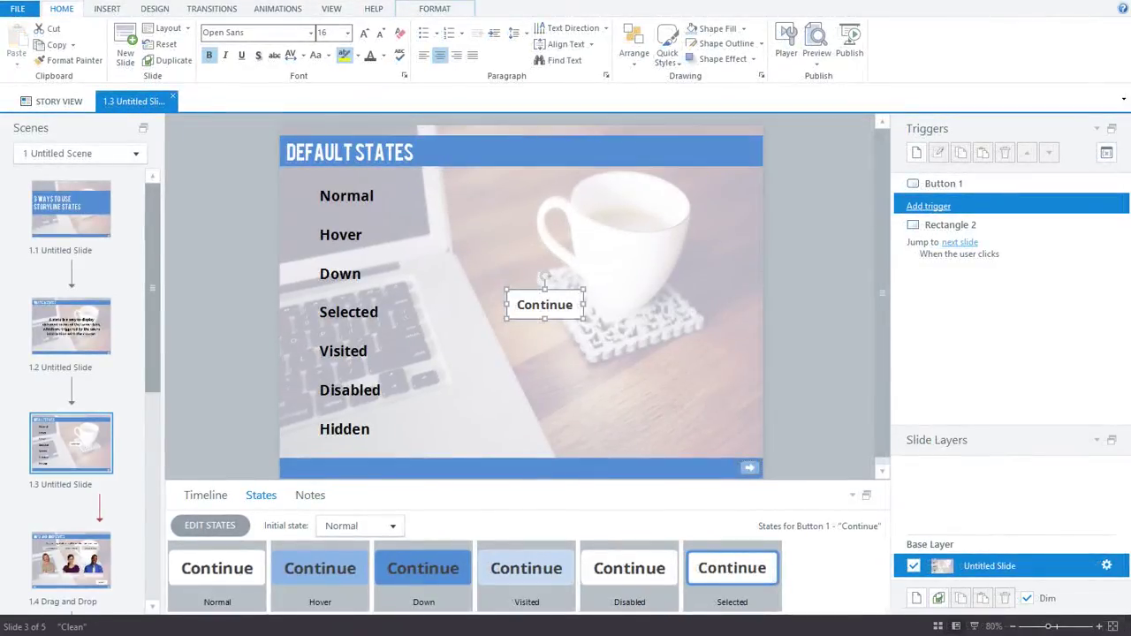
- Insert a plain rectangular button of 152 × 40 px below the Continue button
click(107, 10)
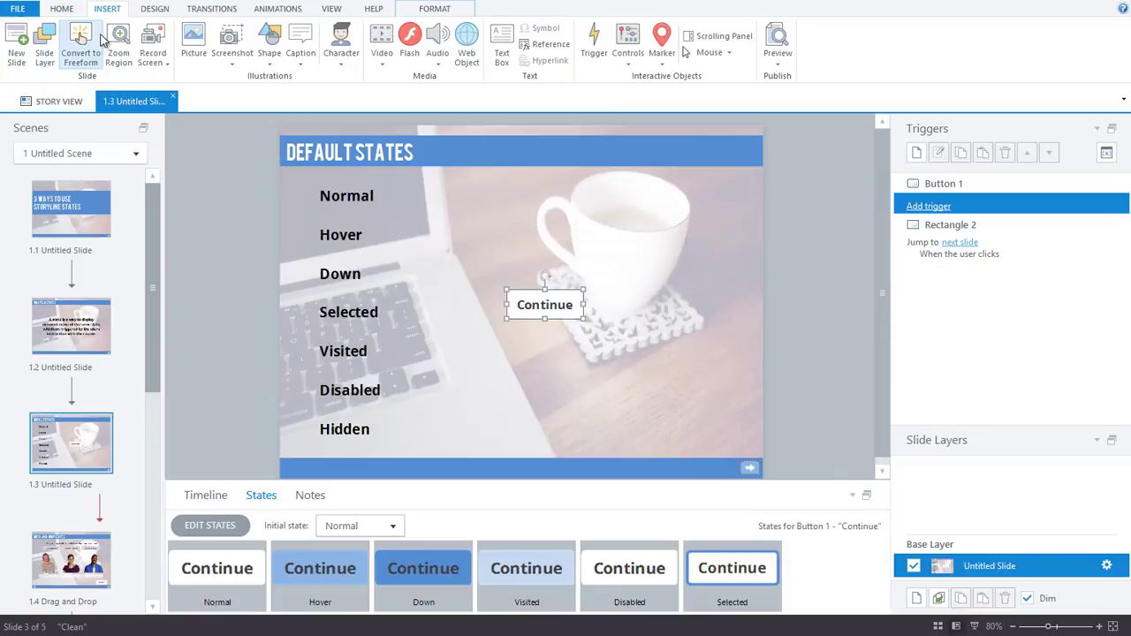
click(631, 67)
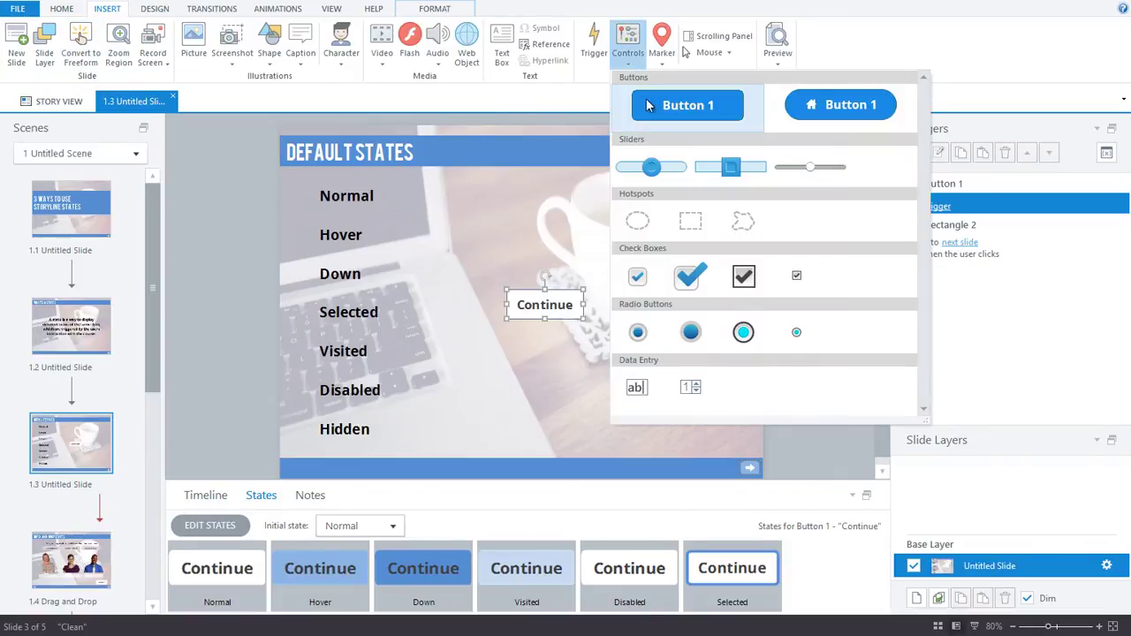
click(651, 106)
click(521, 363)
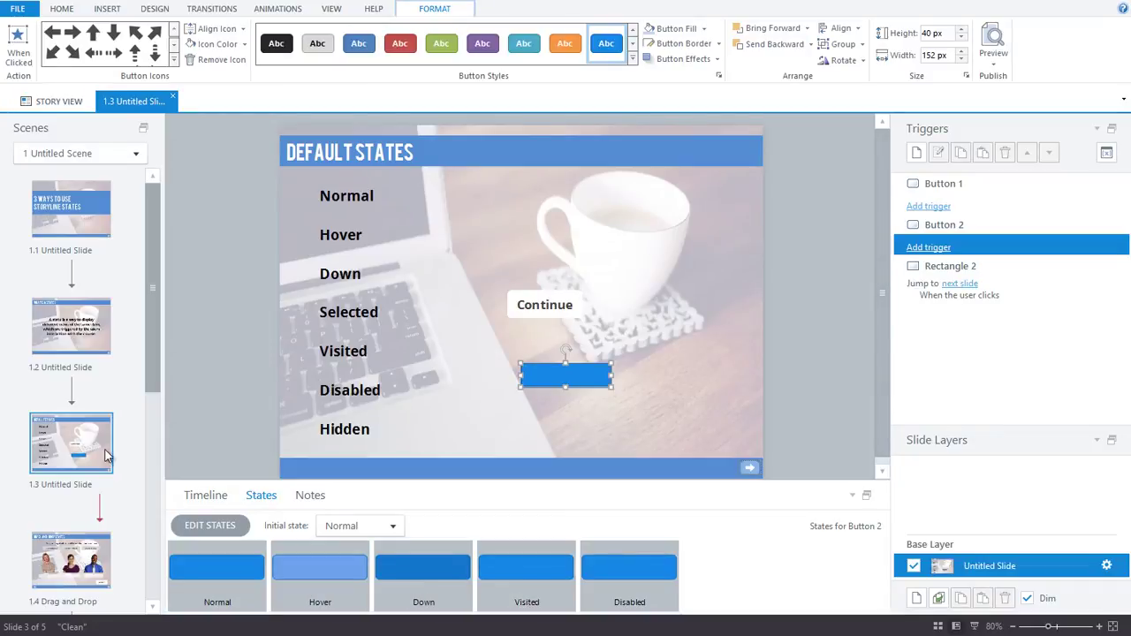
- Add a custom state to the new blue button, named with the author's first name in possessive form followed by "Custom State"
click(210, 525)
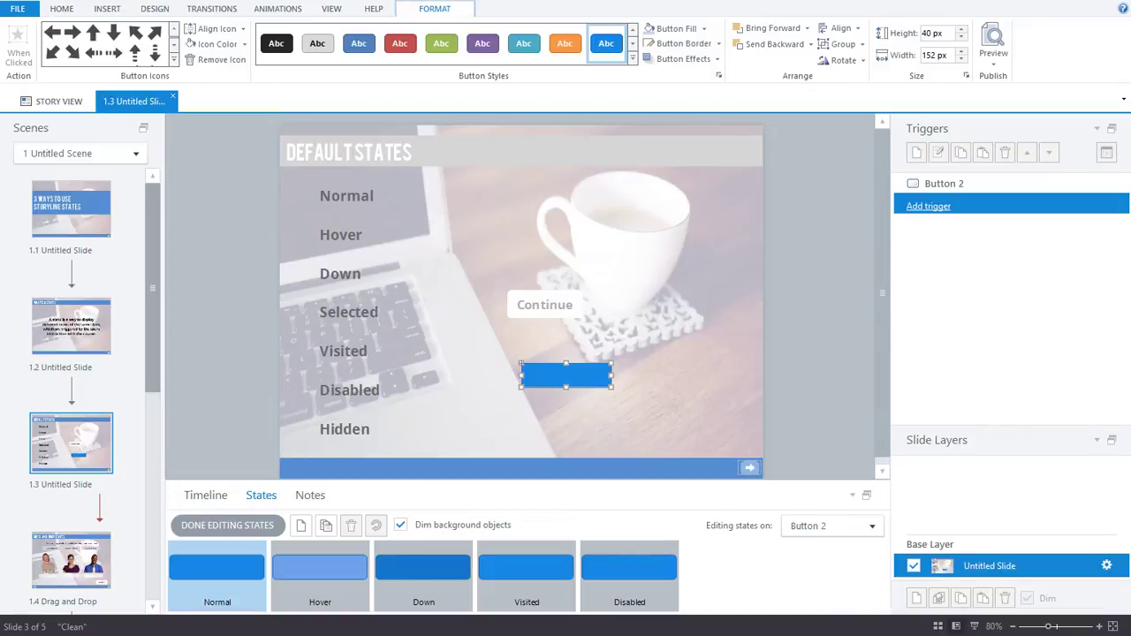
click(300, 525)
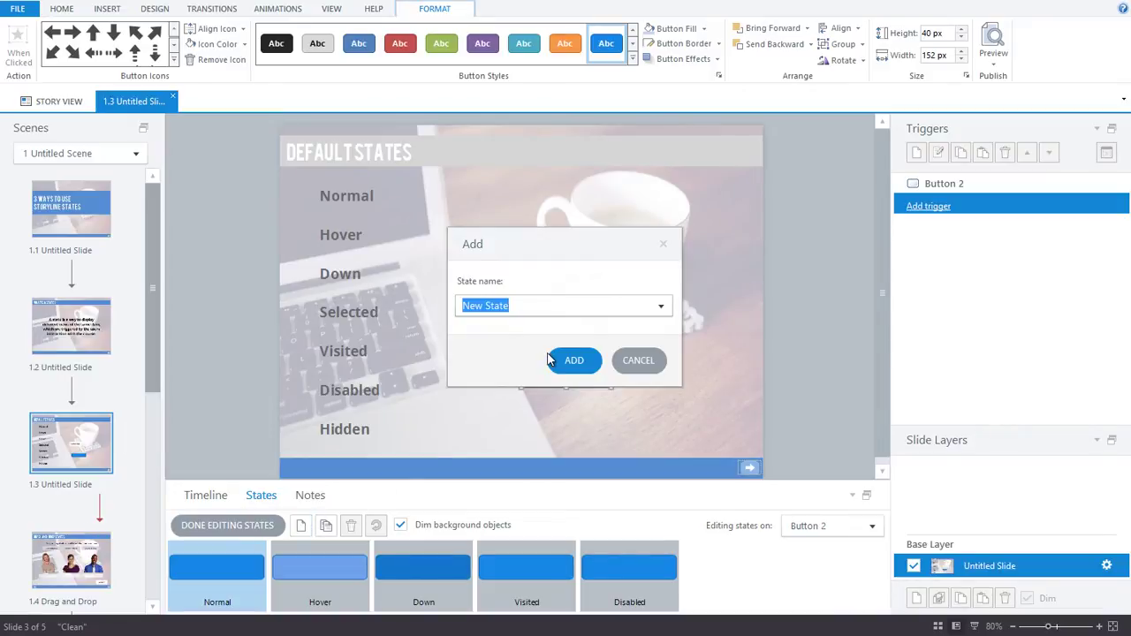
text(Nicole's Custom )
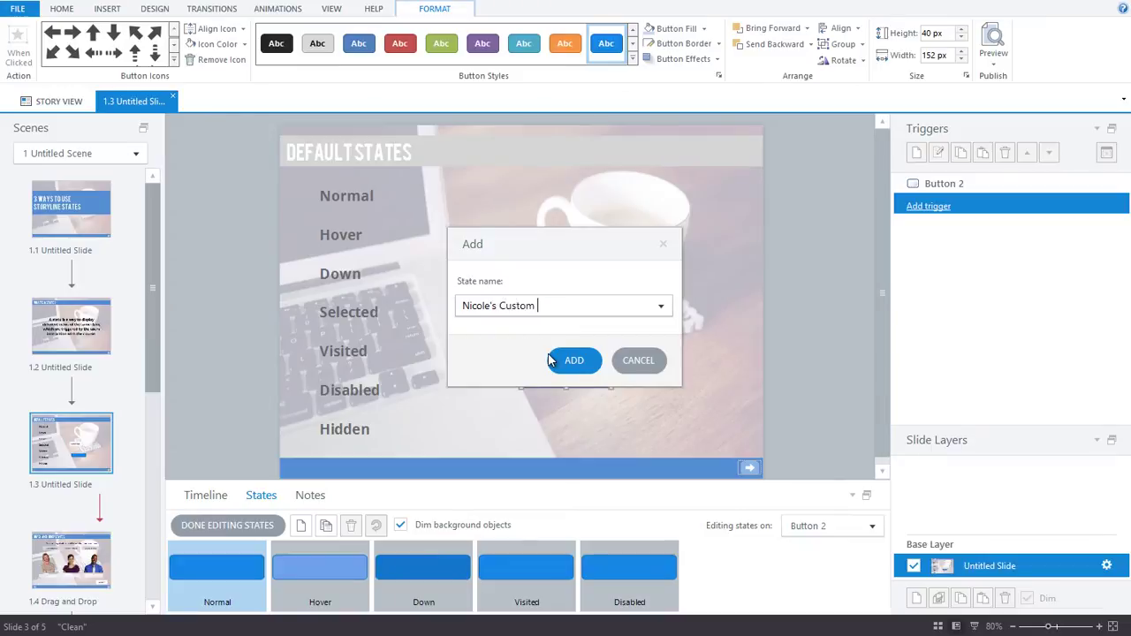
text(State)
click(573, 362)
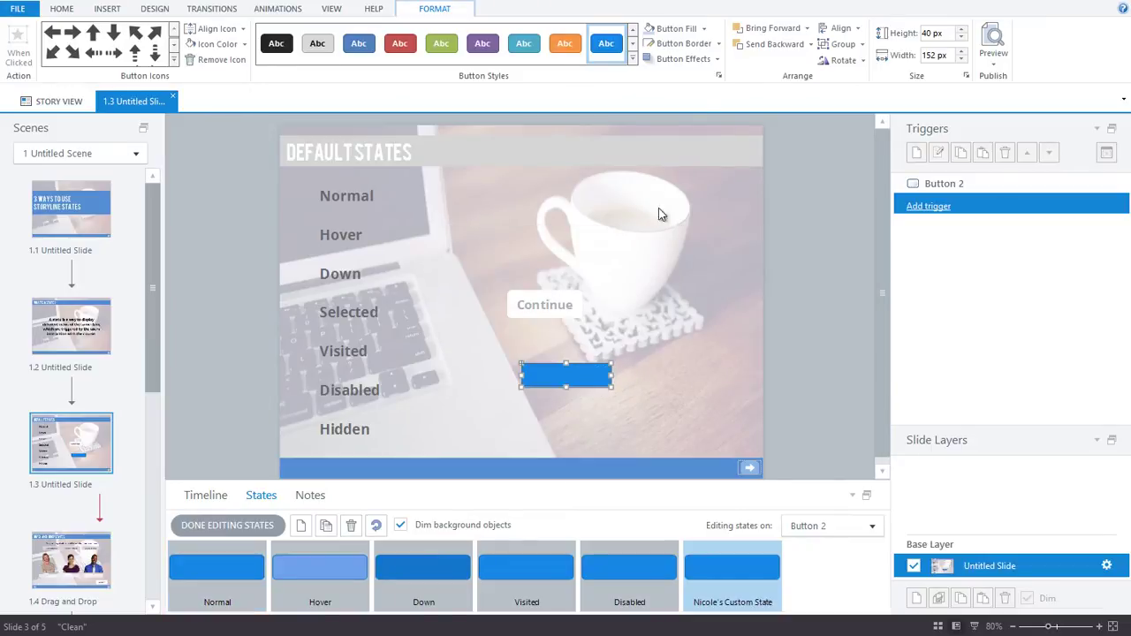
- Fill the button's custom state with dark teal and finish editing its states
click(703, 28)
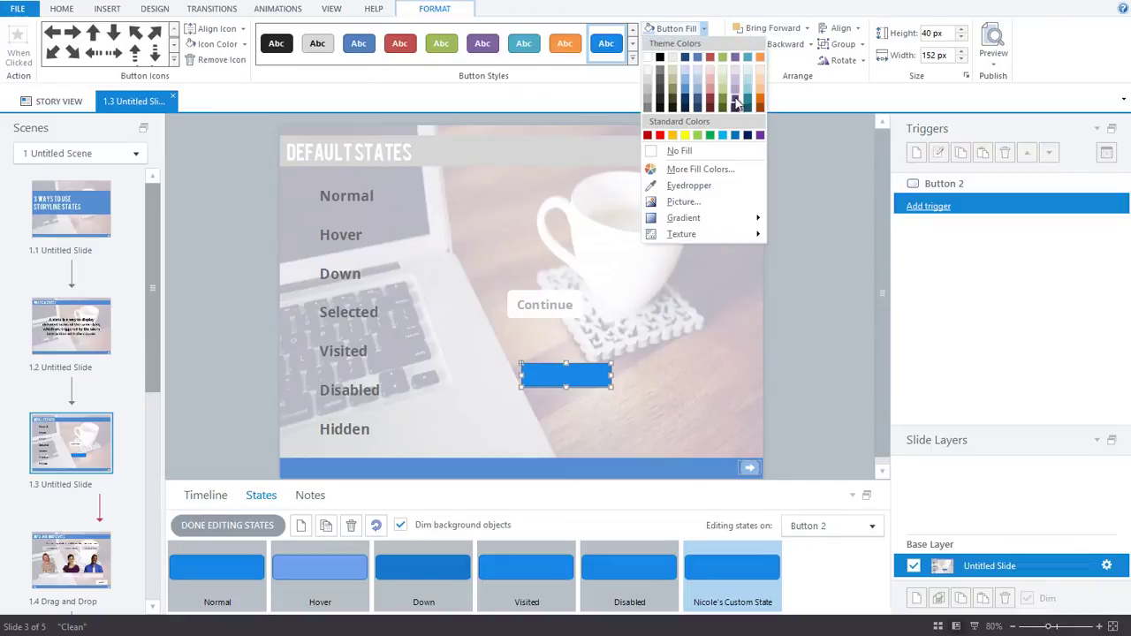
click(747, 102)
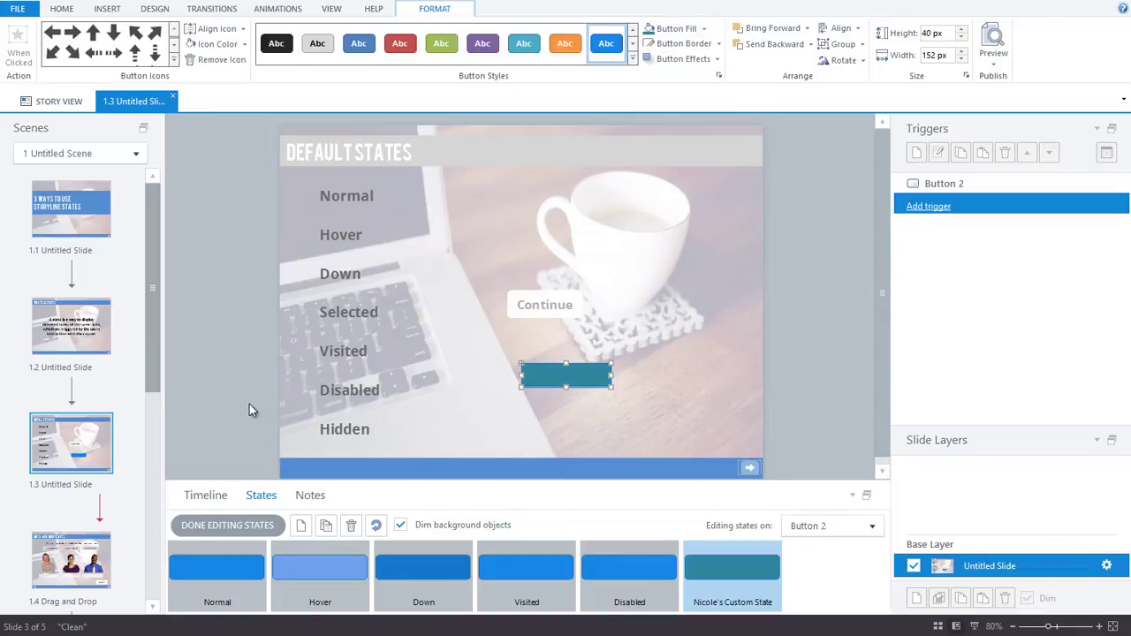
click(254, 533)
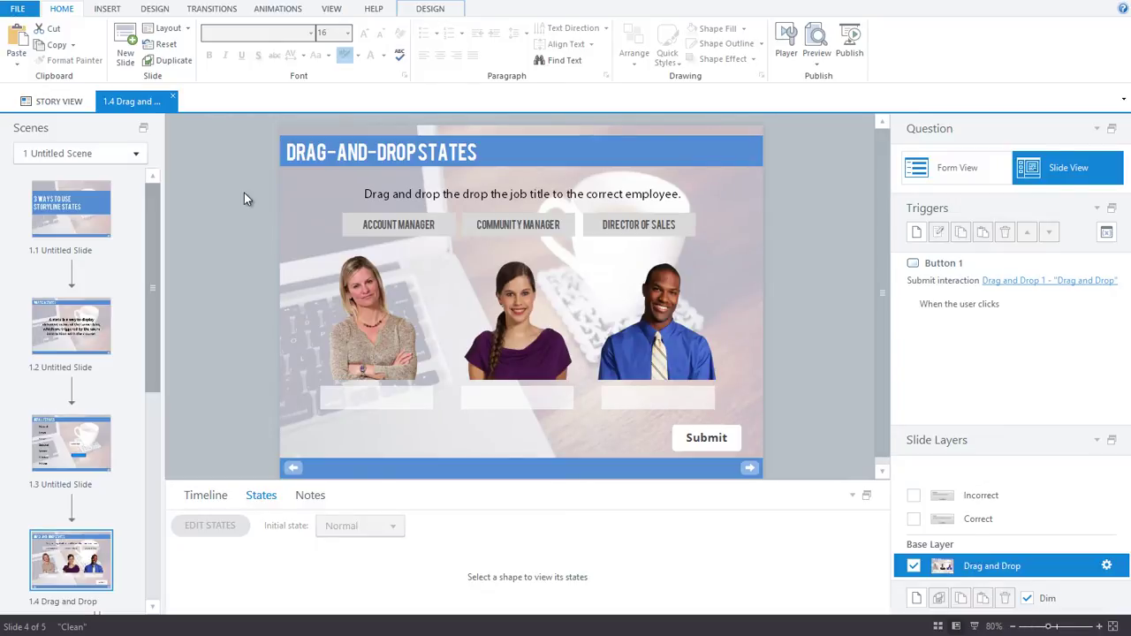
- On the Drag-and-Drop States slide, examine the Account Manager label's Drag Over, Drop Correct and Drop Incorrect states
click(442, 221)
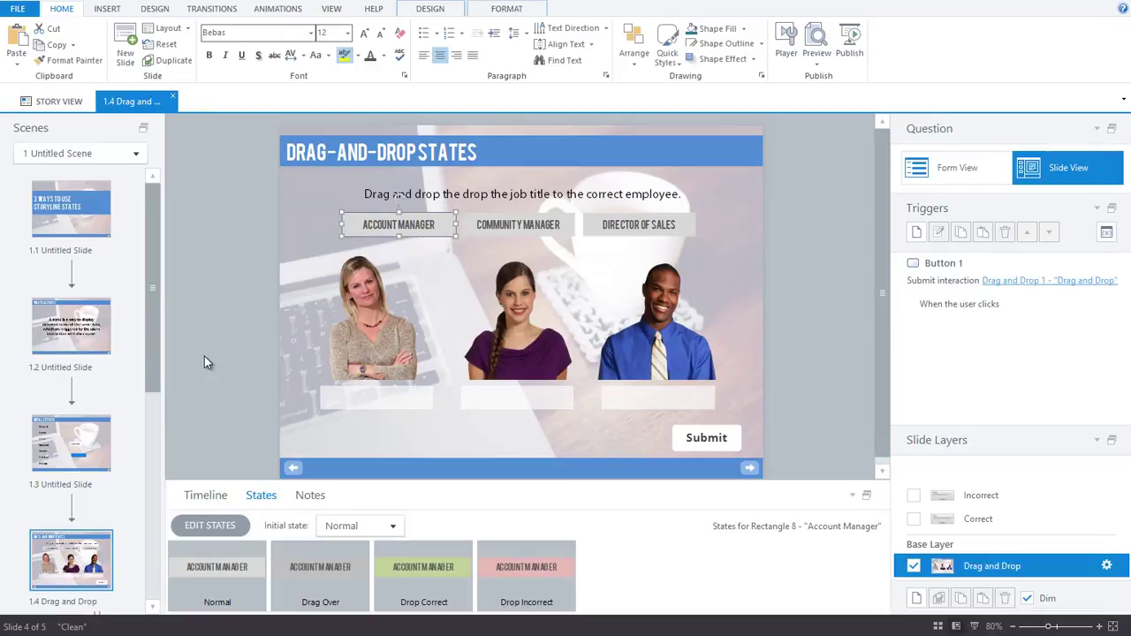
click(321, 580)
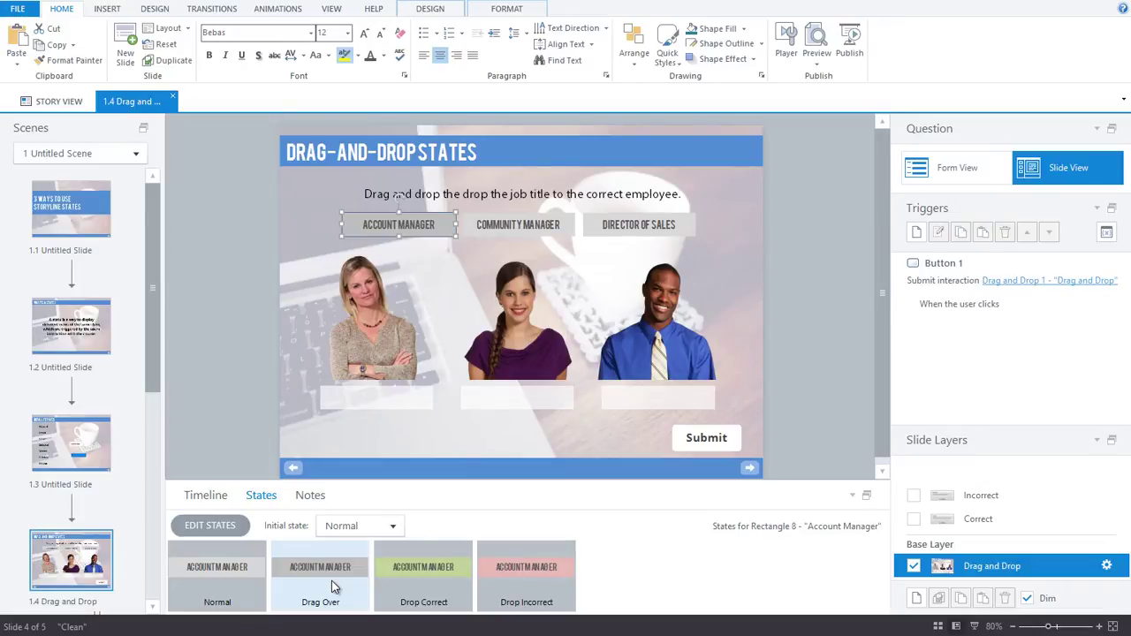
click(428, 587)
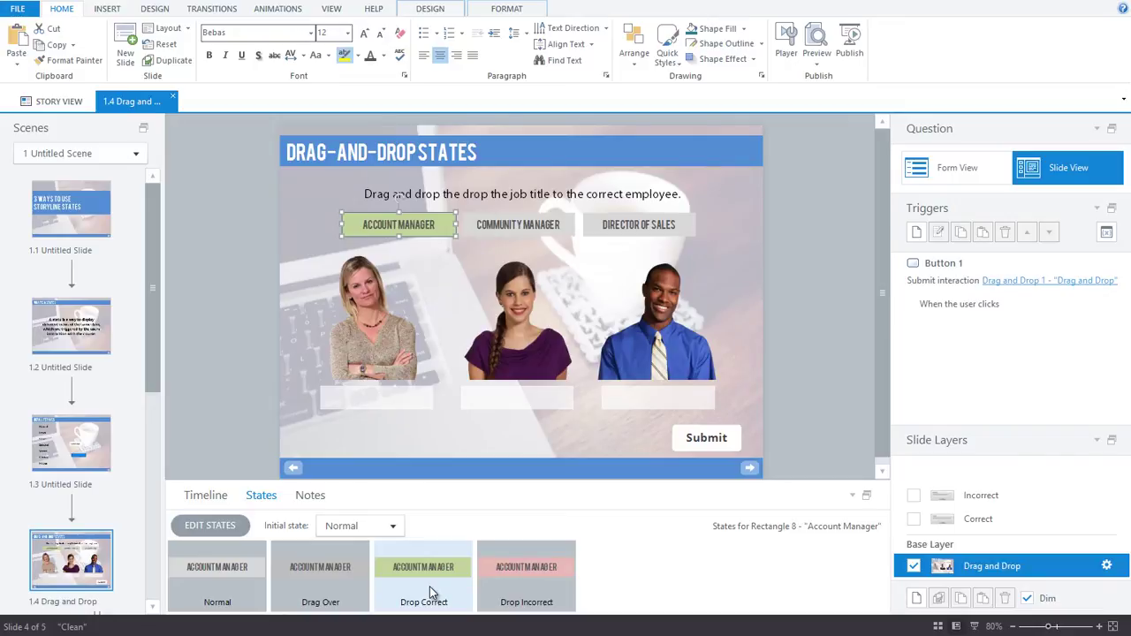
click(534, 581)
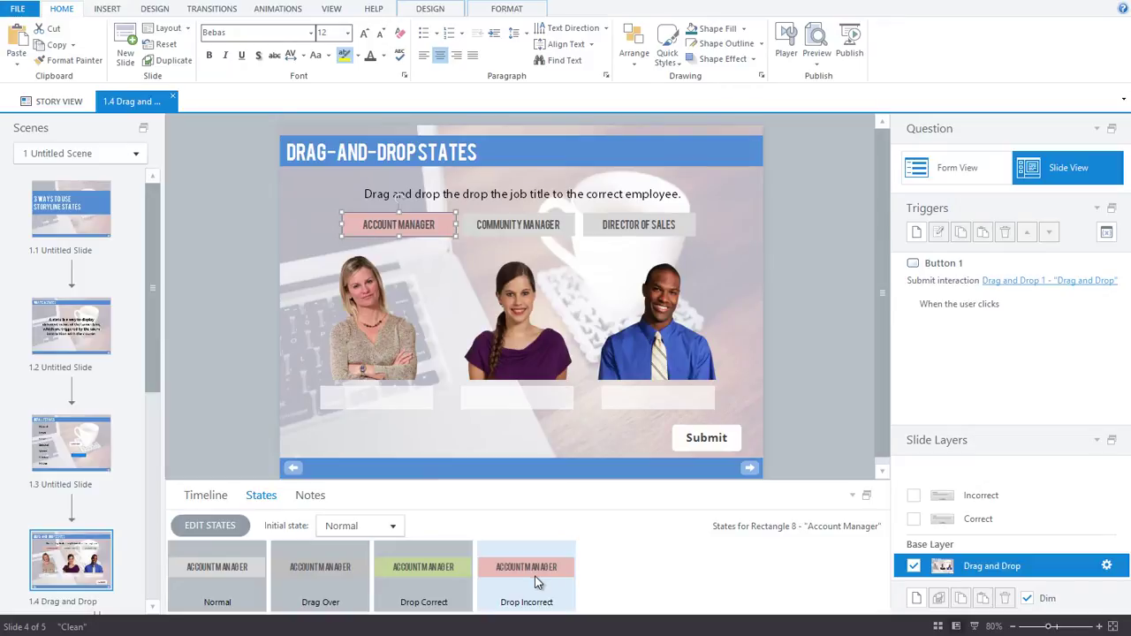
click(879, 544)
- Draw a rectangle below the drop box of the leftmost employee
click(107, 8)
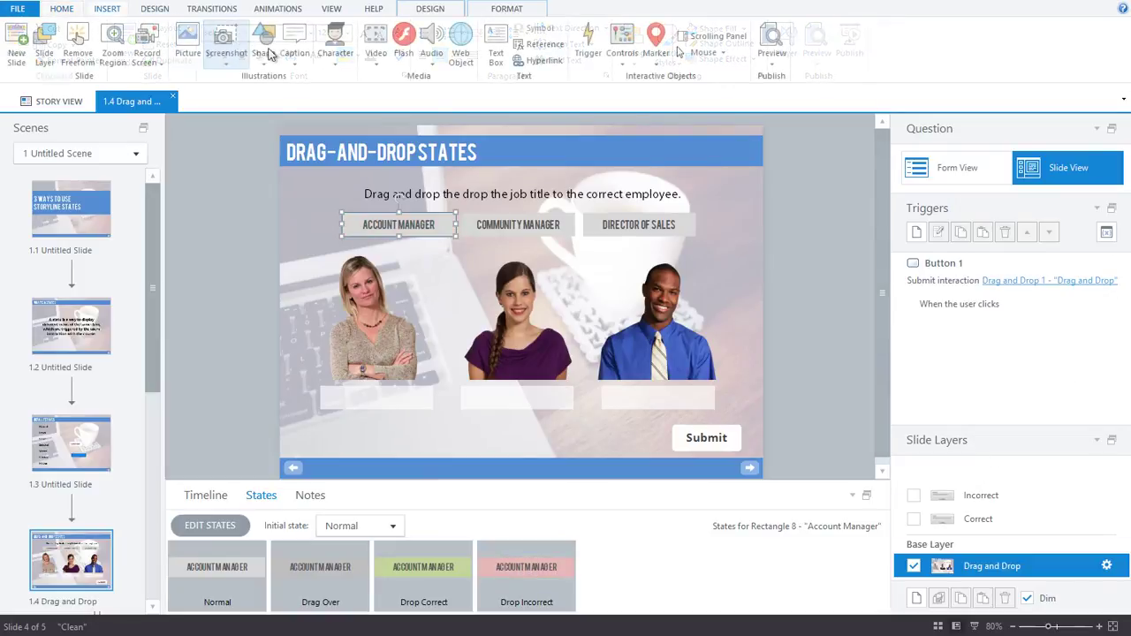
click(269, 54)
click(265, 121)
drag(338, 421, 457, 448)
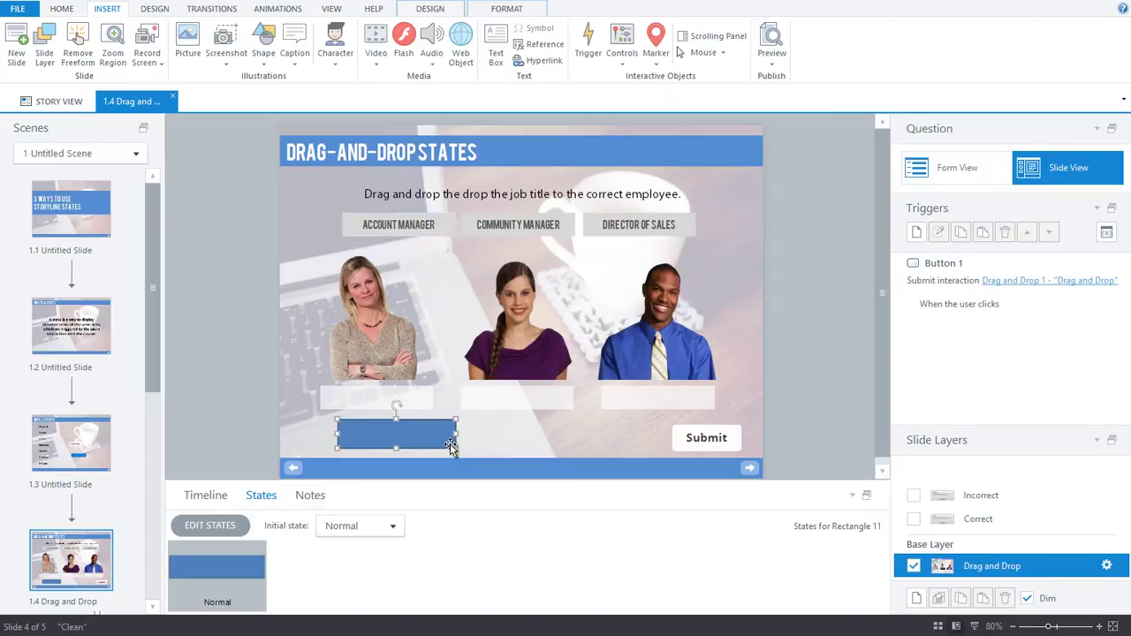
- Review the built-in state names offered for the new rectangle and cancel adding a state
click(210, 526)
click(300, 525)
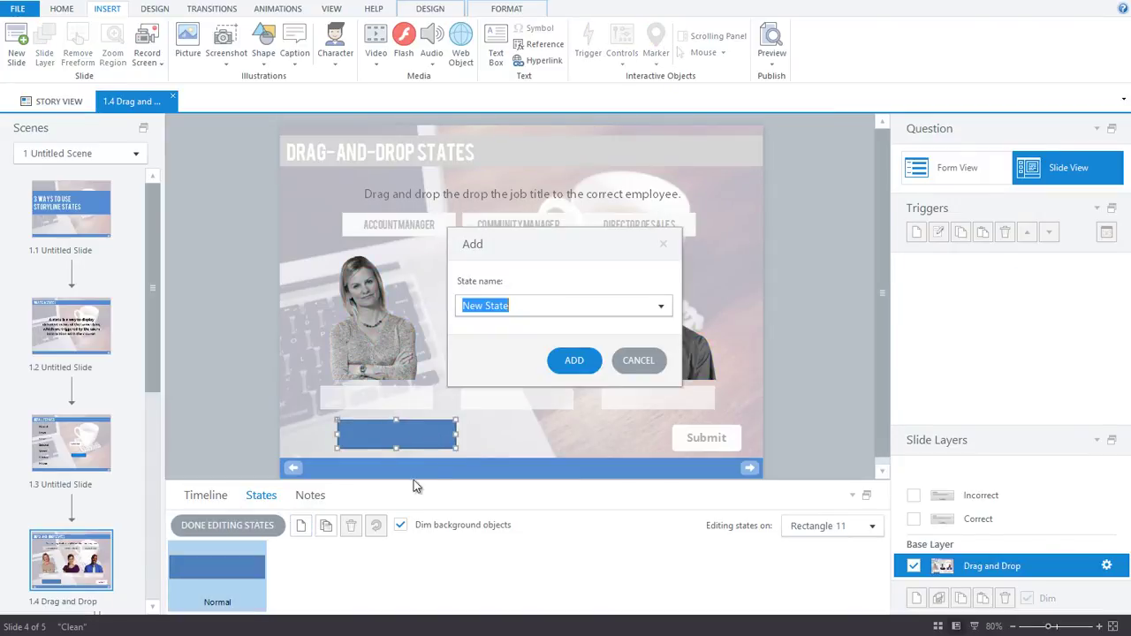
click(663, 305)
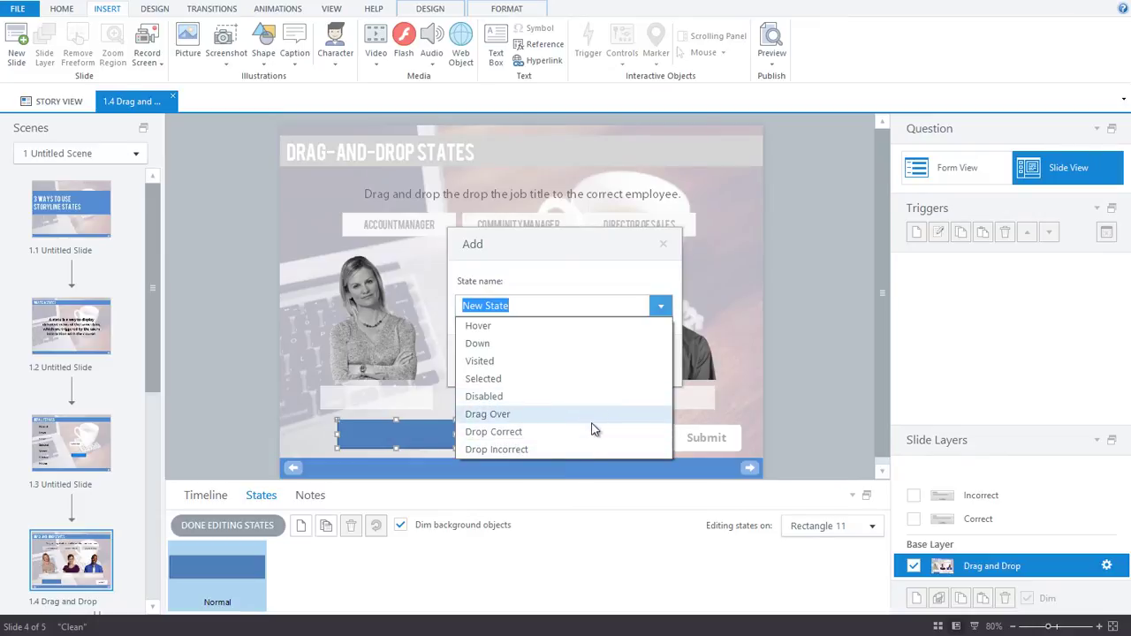
click(614, 251)
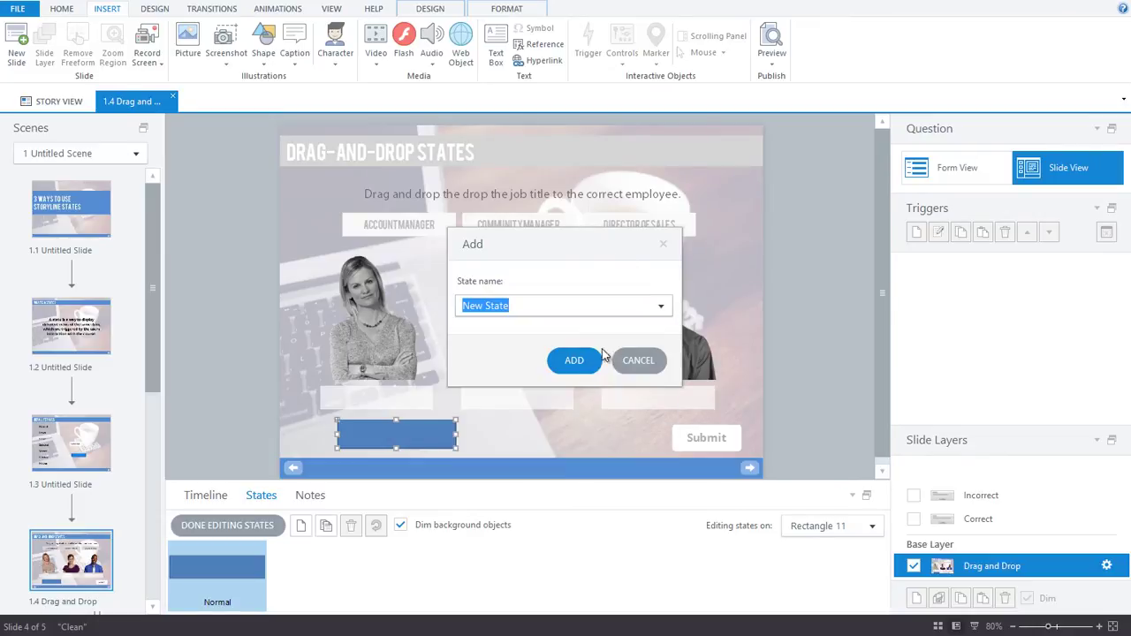
click(638, 360)
- Preview the slide and place Account Manager under the left employee, Community Manager under the middle one and Director of Sales under the right one
click(18, 9)
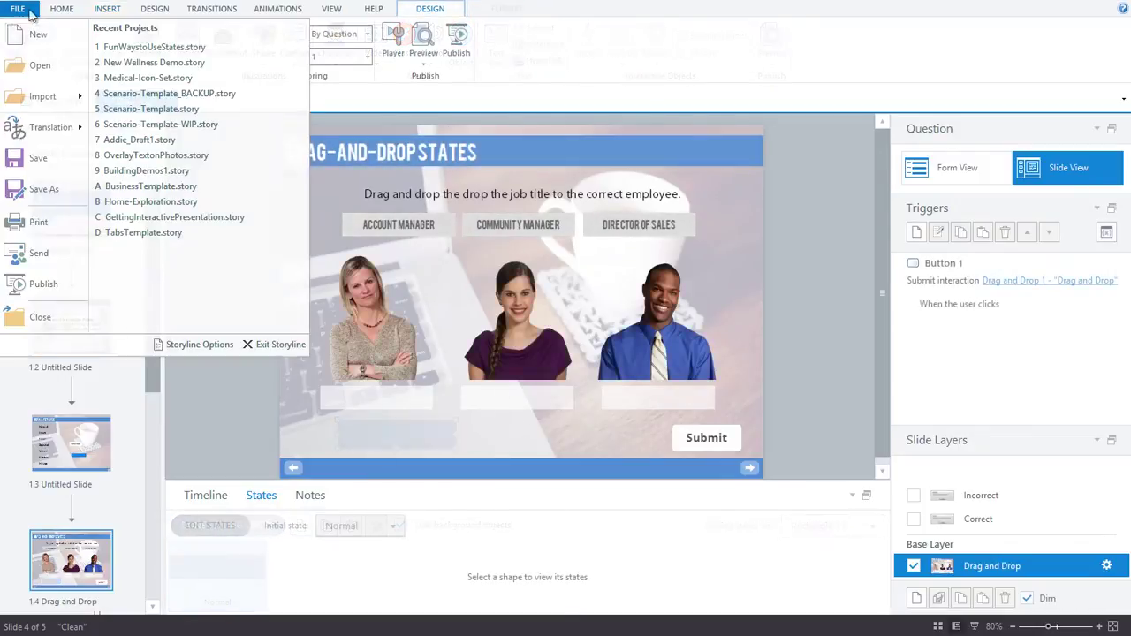
key(F12)
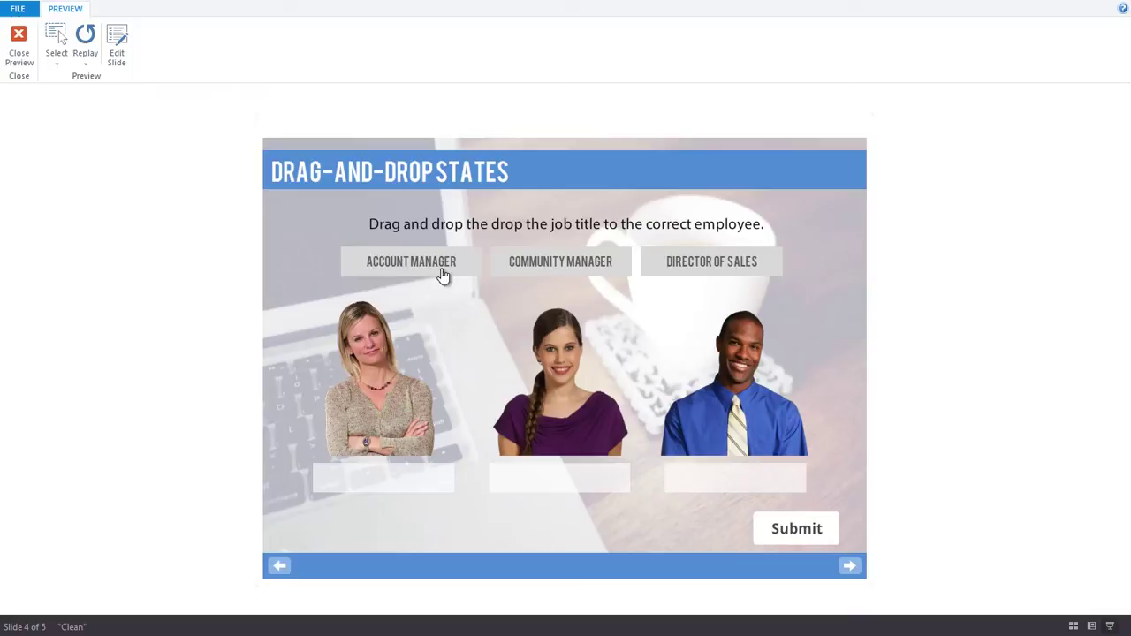
drag(440, 273, 423, 479)
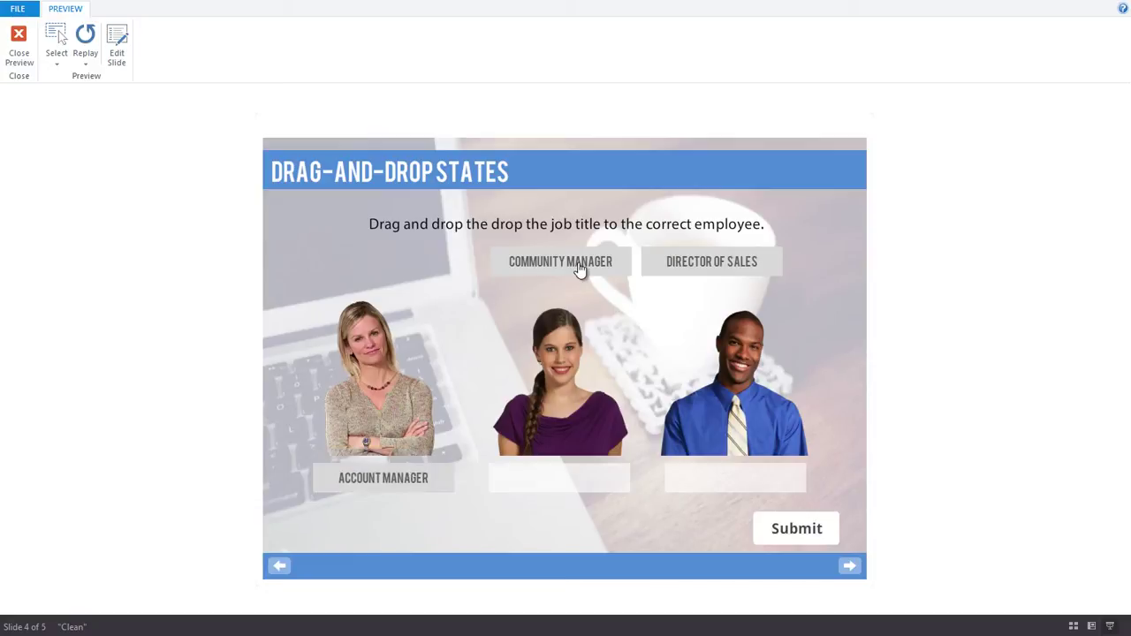
drag(579, 270, 563, 482)
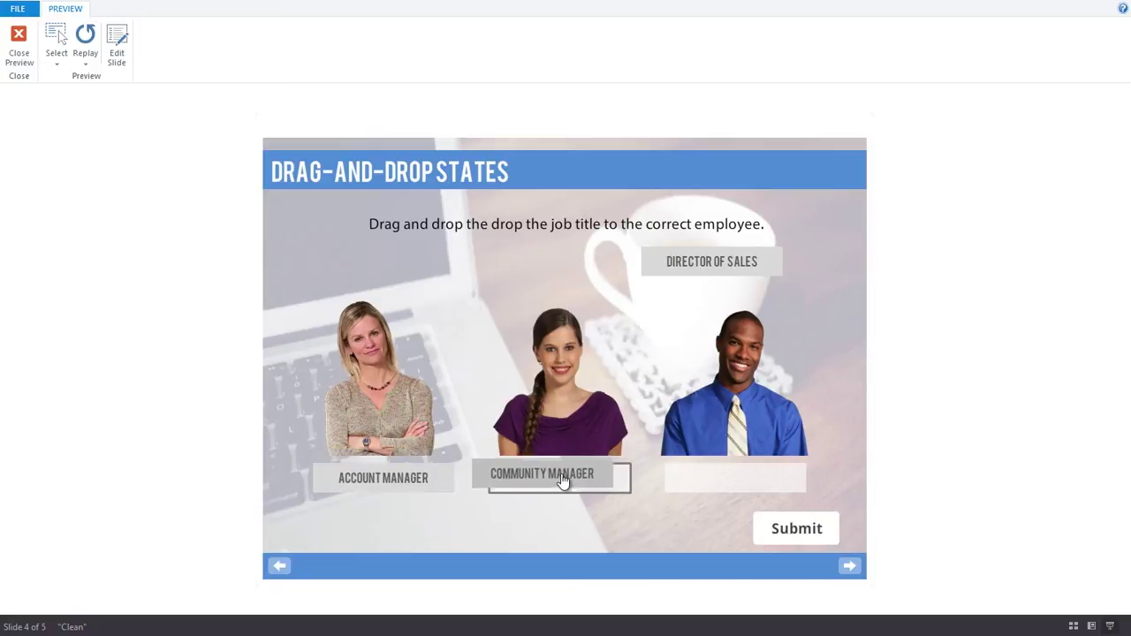
drag(753, 265, 780, 467)
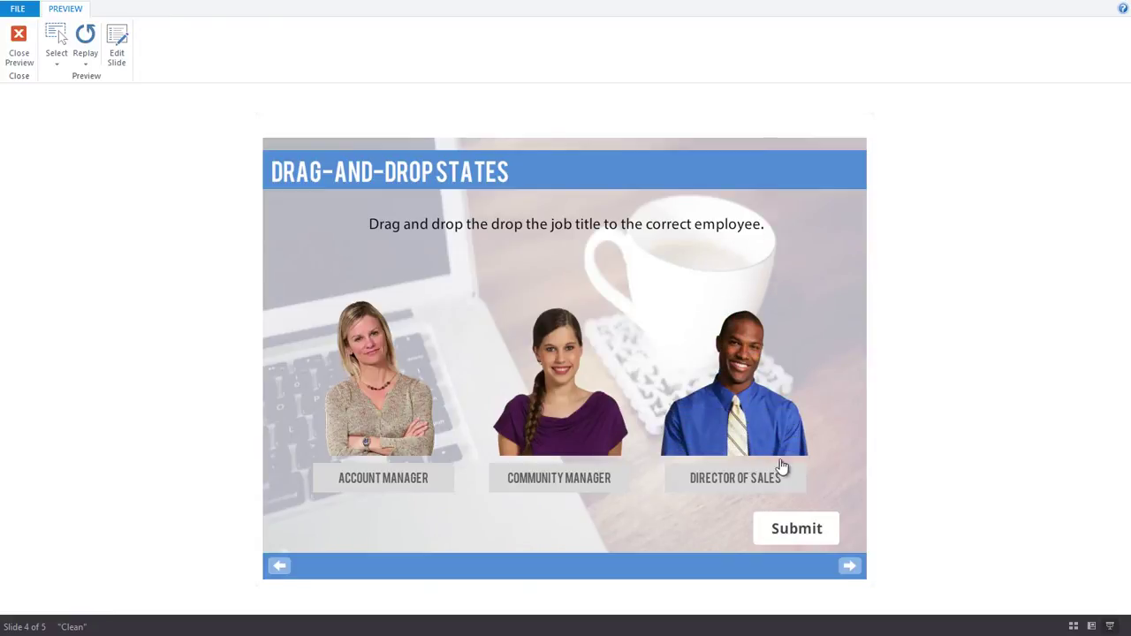
- Submit the drag-and-drop answers in the preview, dismiss the feedback message and return to editing the slide
click(824, 537)
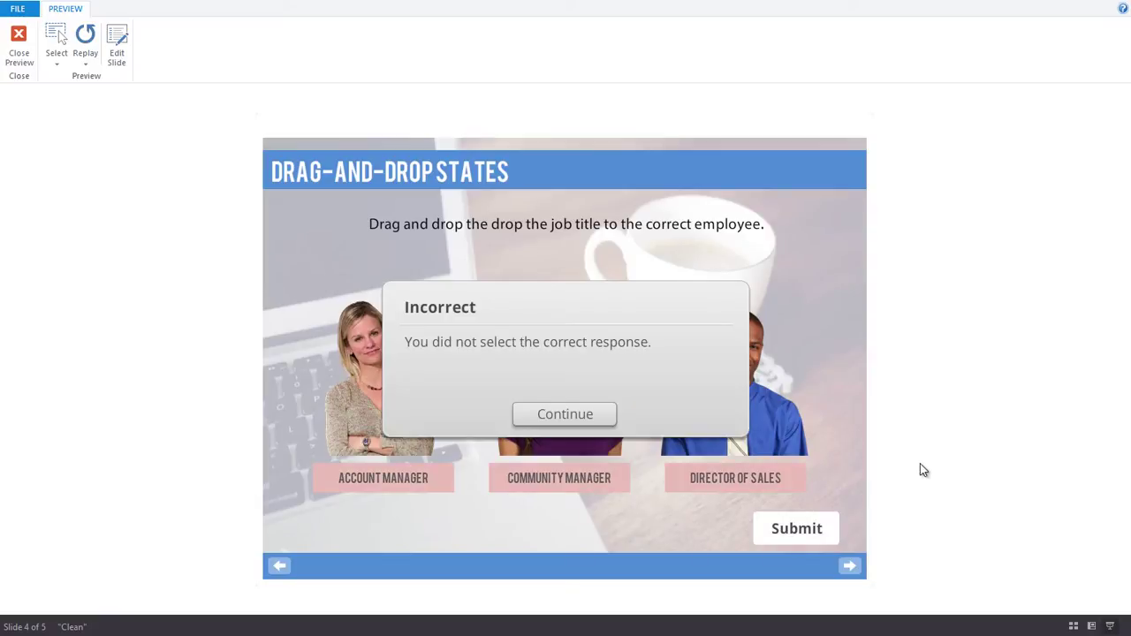
click(594, 414)
click(543, 364)
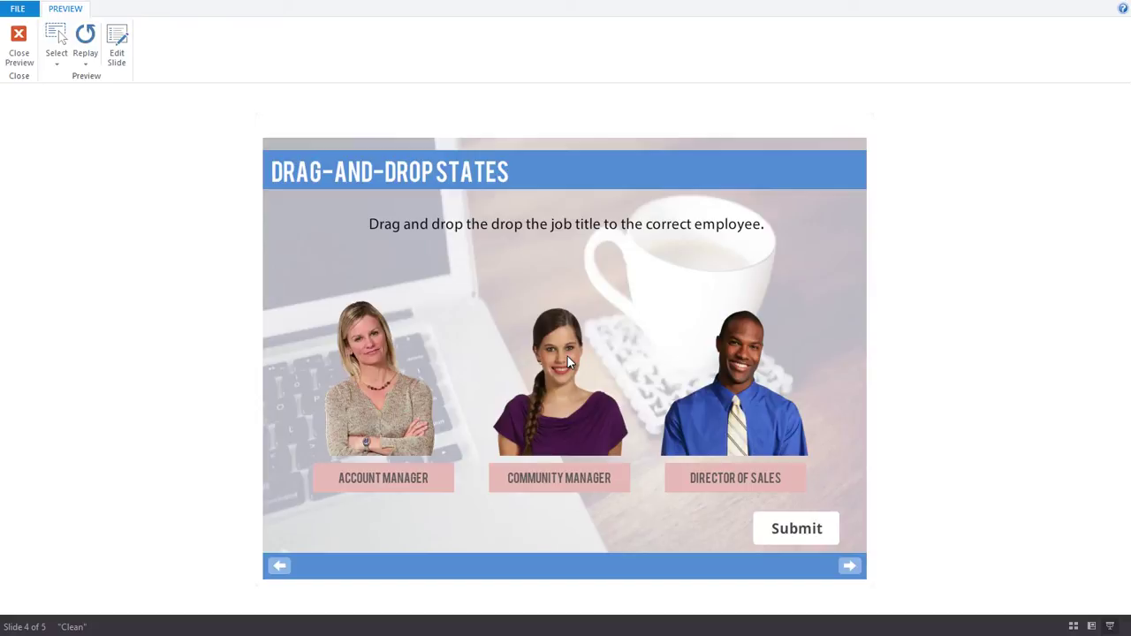
click(18, 53)
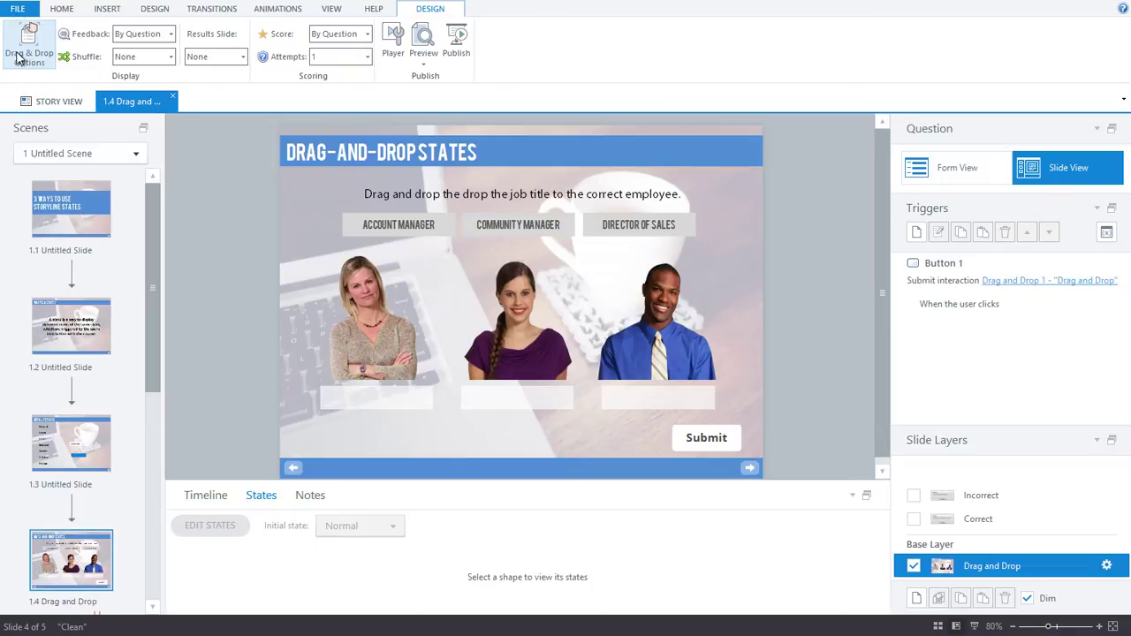
- Turn off delaying item drop states until the interaction is submitted in the Drag & Drop Options
click(20, 55)
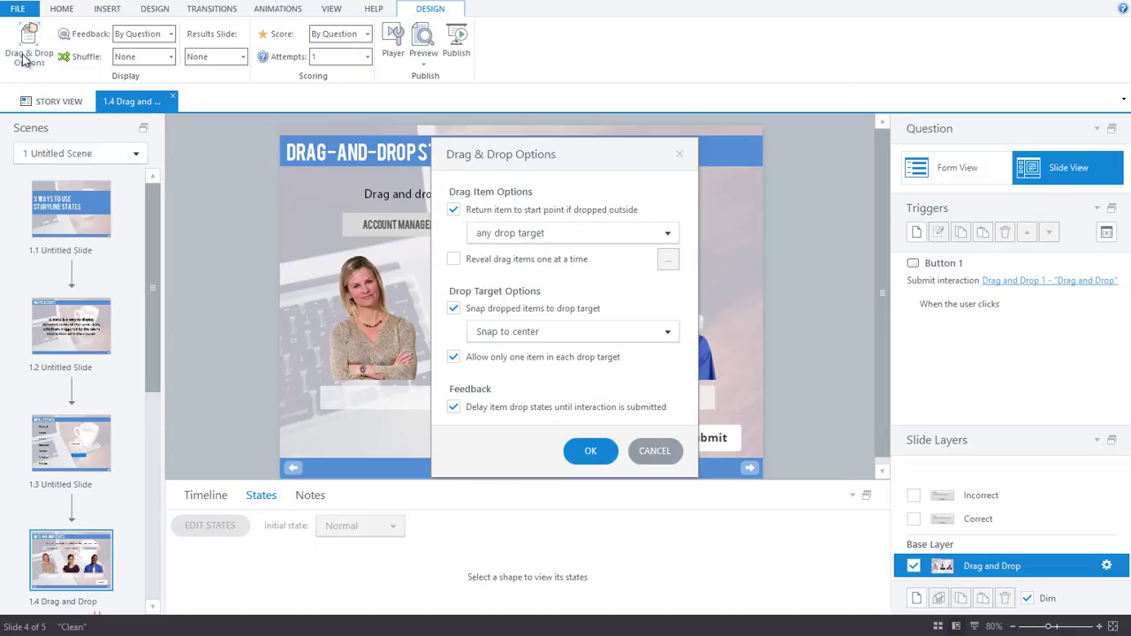
click(546, 409)
click(590, 451)
- Preview the slide and test the immediate drop states, placing Community Manager under the left employee and Account Manager under the right one
click(424, 45)
drag(566, 261, 383, 473)
drag(434, 265, 748, 469)
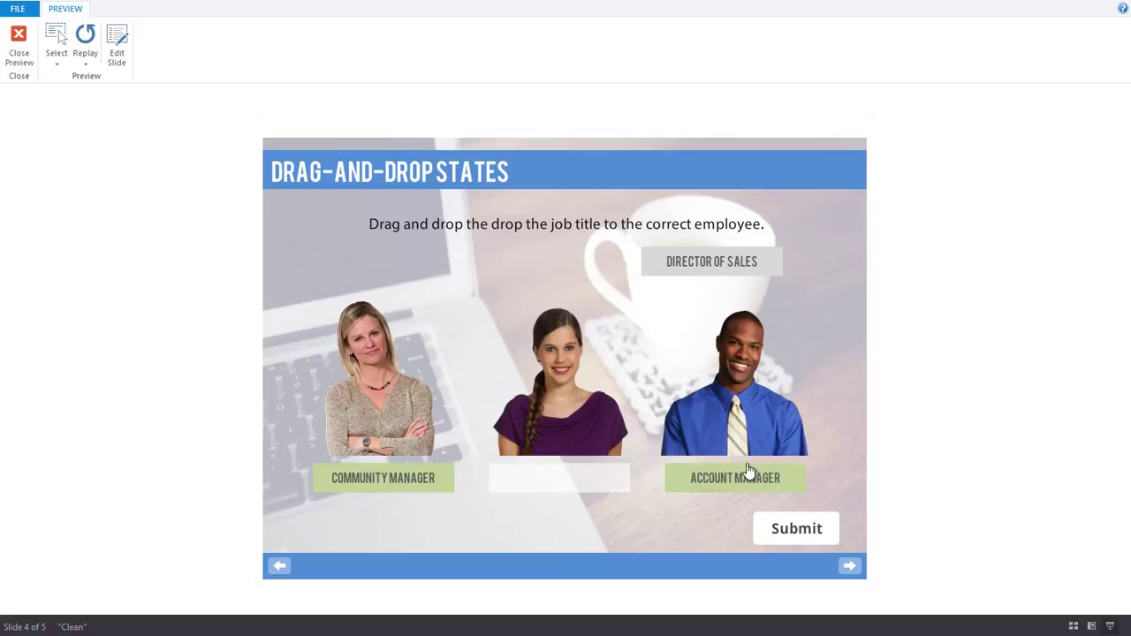
drag(707, 273, 719, 478)
click(734, 482)
drag(426, 264, 559, 473)
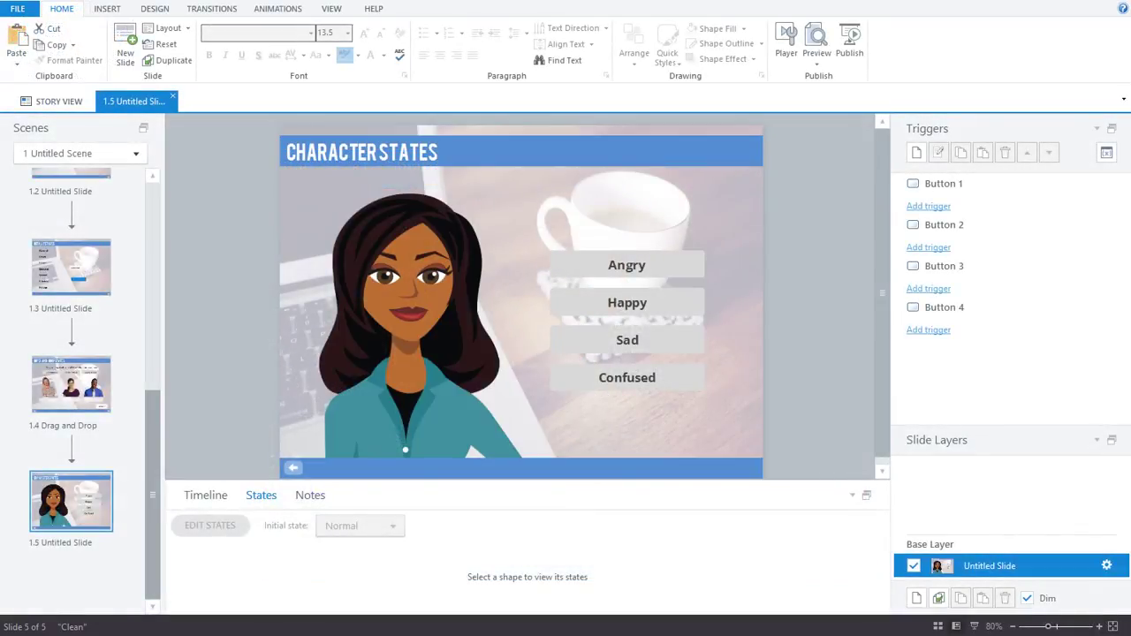
- Add a trigger to the Angry button on the Character States slide that changes the state of Character 1 to Angry
click(409, 345)
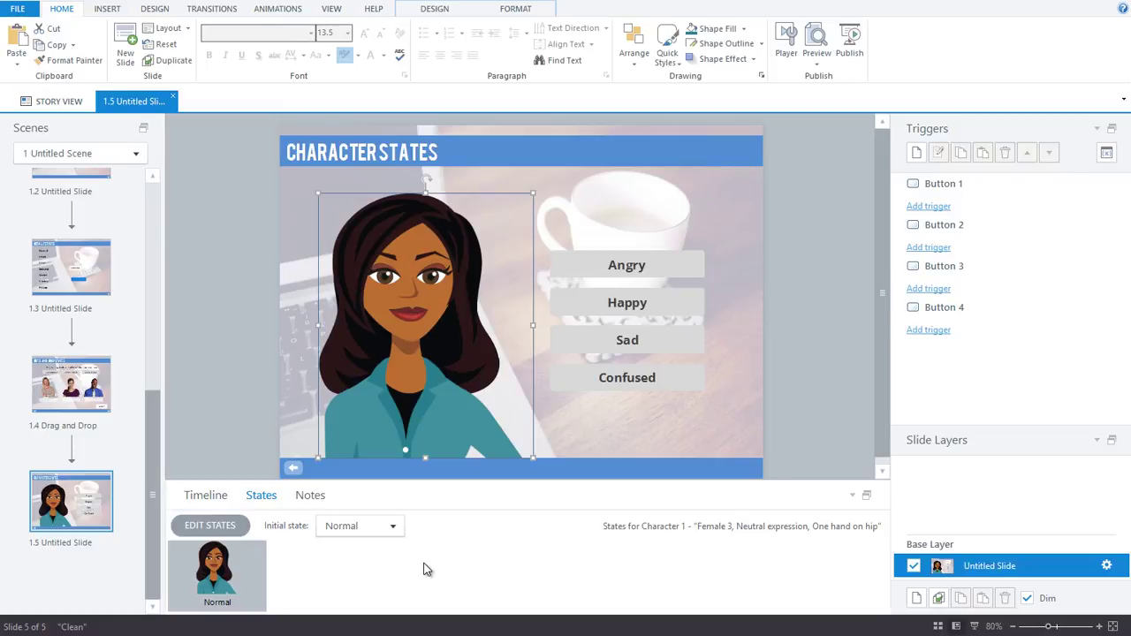
click(928, 206)
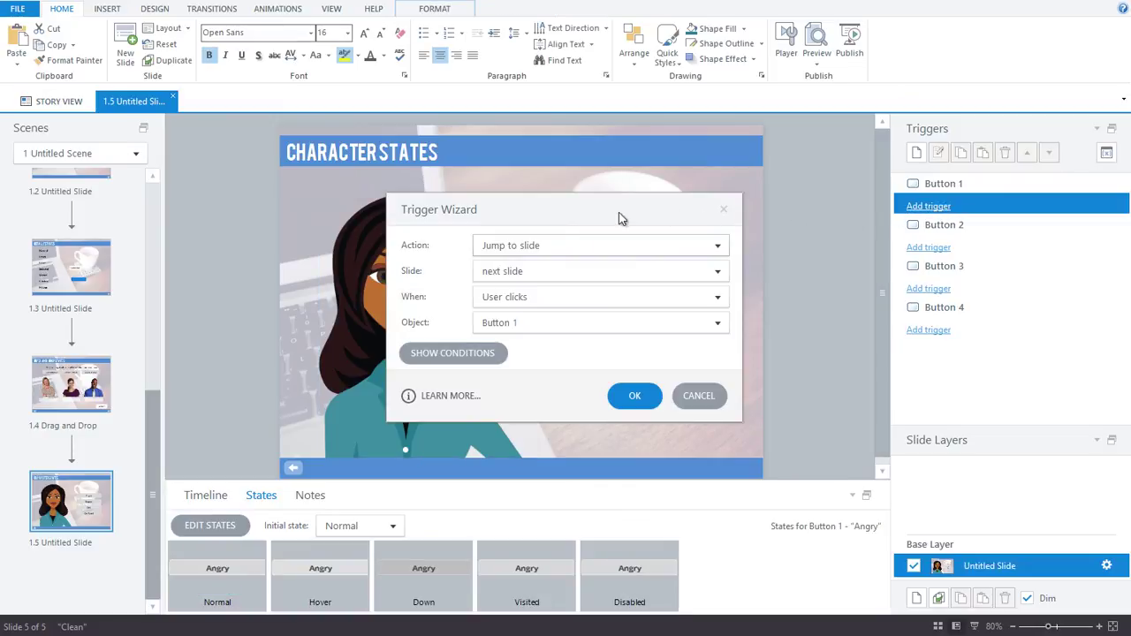
drag(619, 212, 924, 154)
click(871, 193)
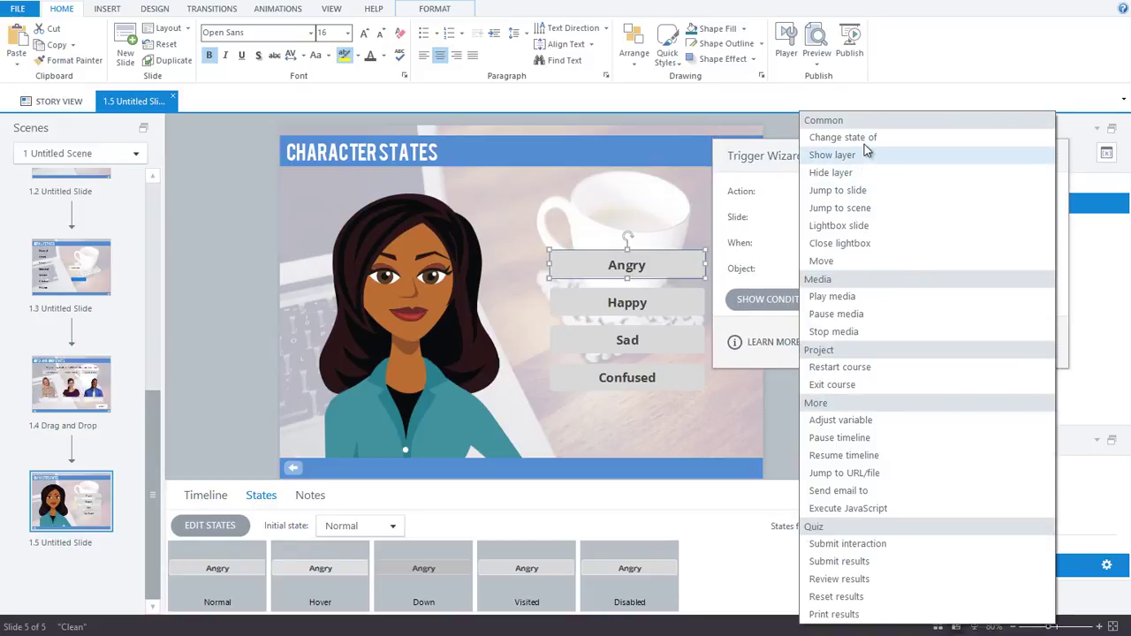
click(864, 146)
click(820, 221)
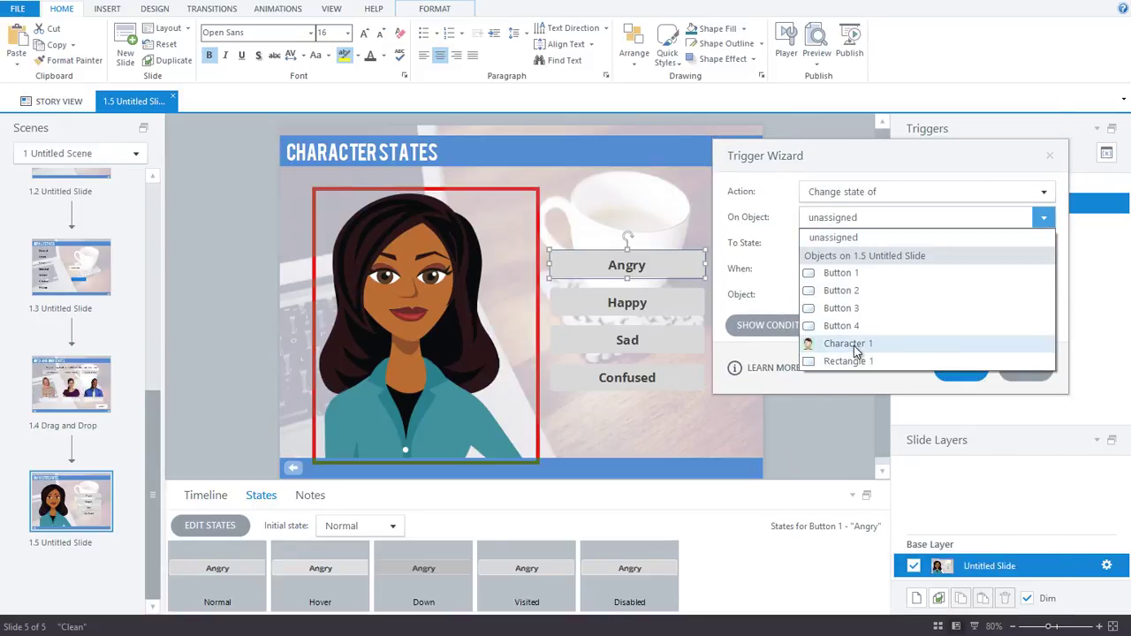
click(856, 344)
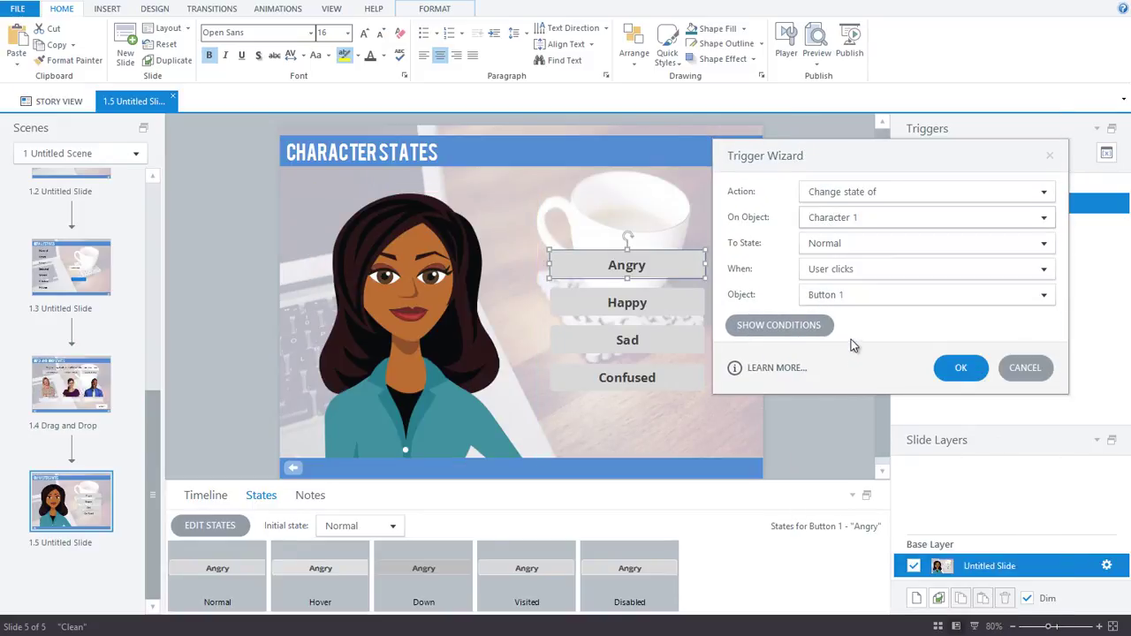
click(839, 245)
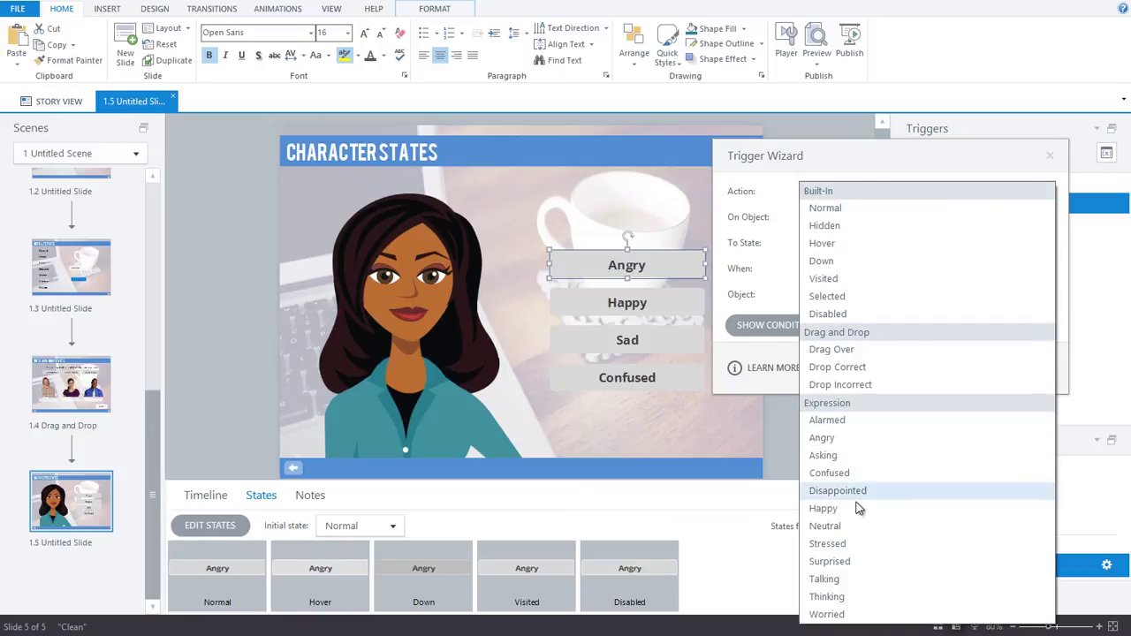
click(846, 440)
click(955, 364)
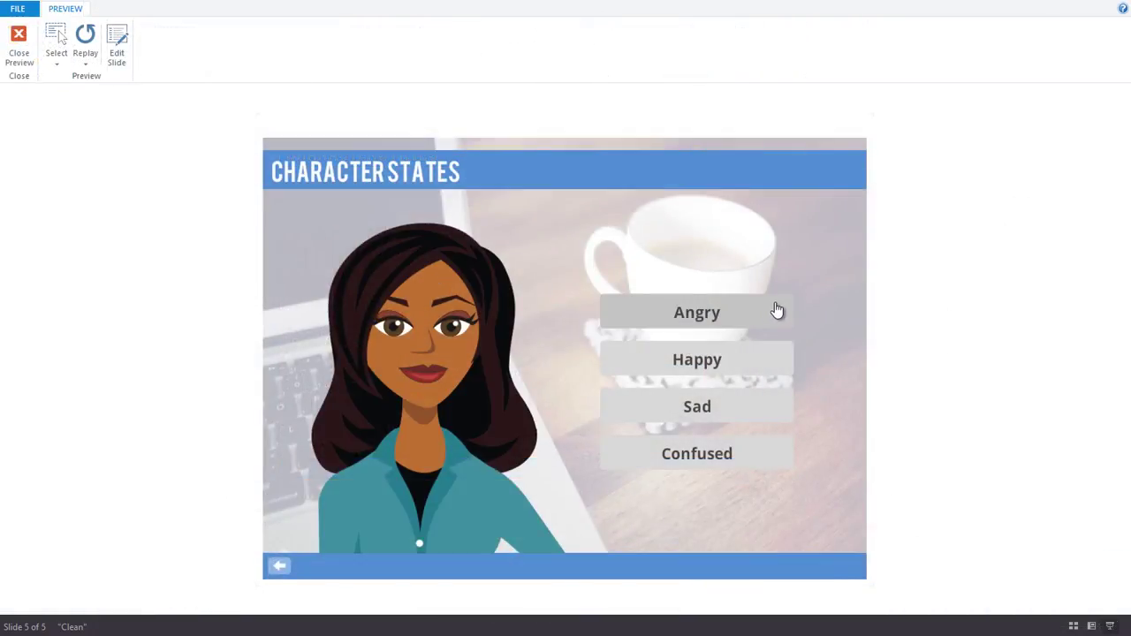
- Test the Angry and Happy buttons in the Character States slide preview
click(777, 311)
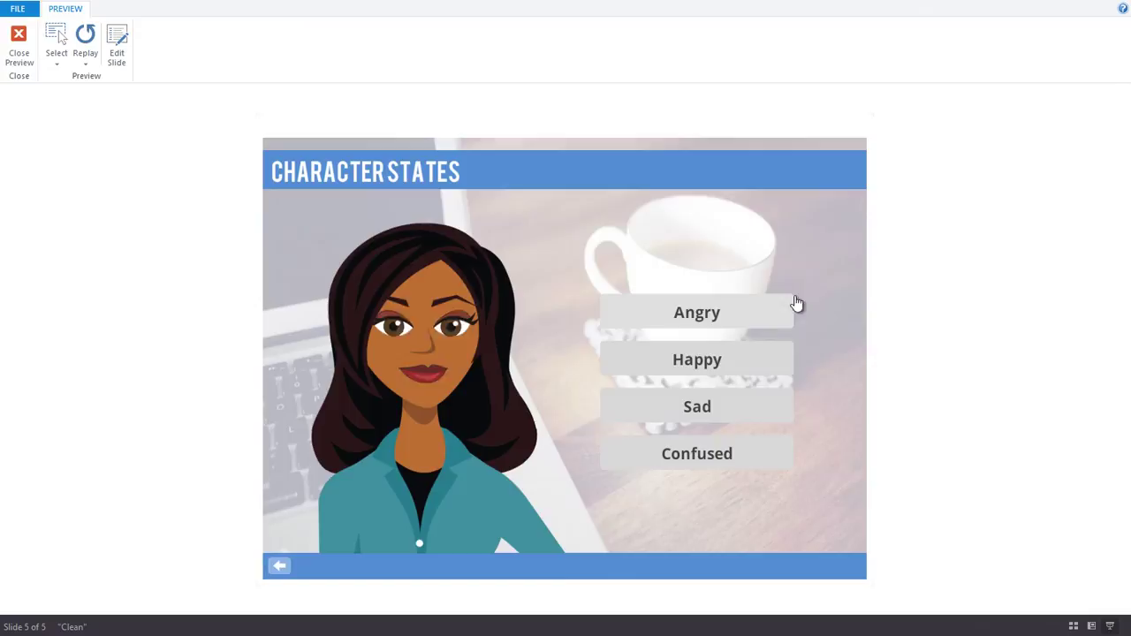
click(723, 372)
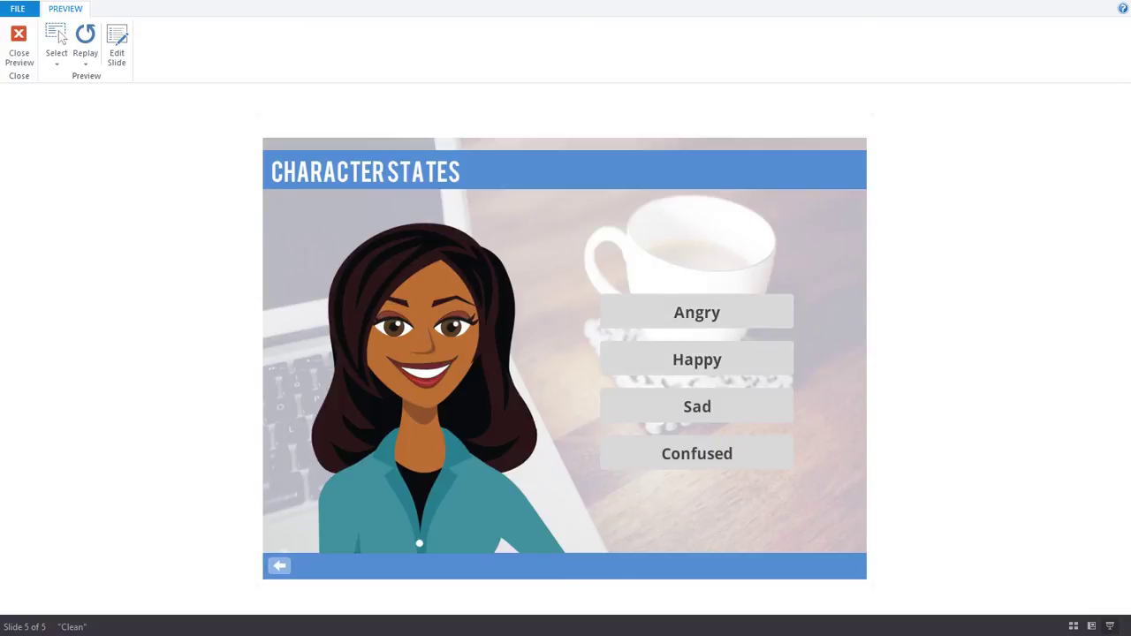